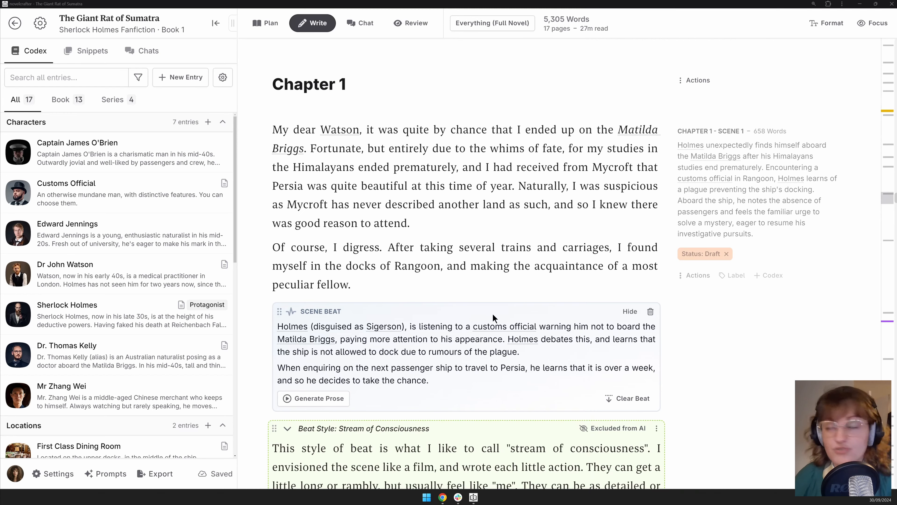
- Browse the manuscript and jump between scenes using the scene markers, going through Chapter 2 and back to the start of Act 1
{"action": "scroll", "coordinate": [607, 185], "scroll_direction": "down", "scroll_amount": 10}
{"action": "scroll", "coordinate": [608, 184], "scroll_direction": "down", "scroll_amount": 12}
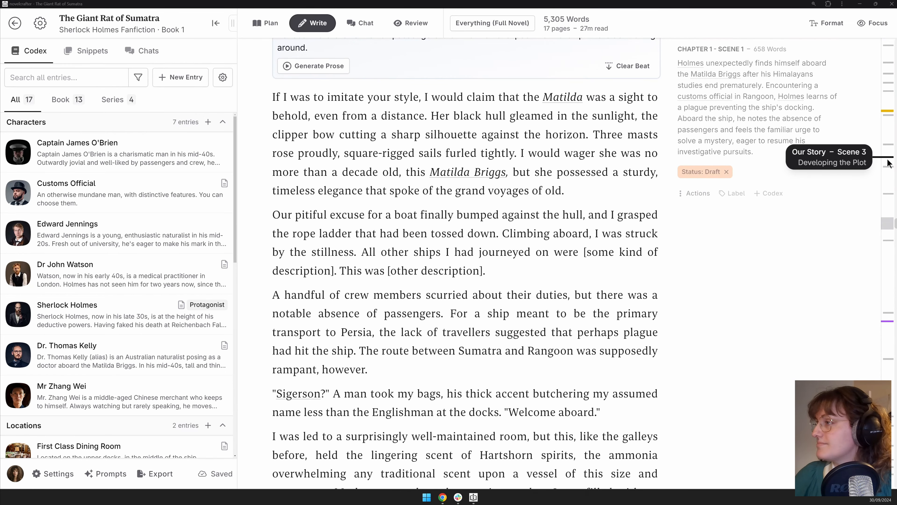
{"action": "left_click", "coordinate": [886, 320]}
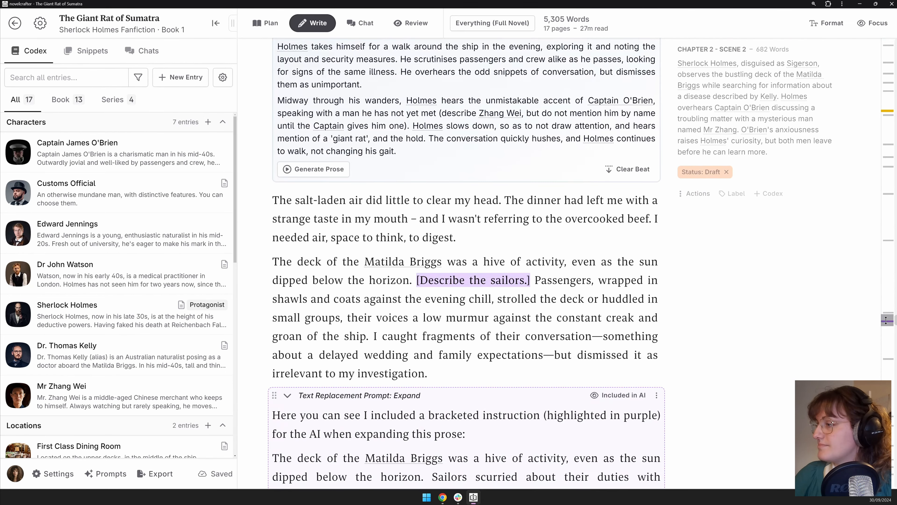
{"action": "left_click", "coordinate": [888, 241]}
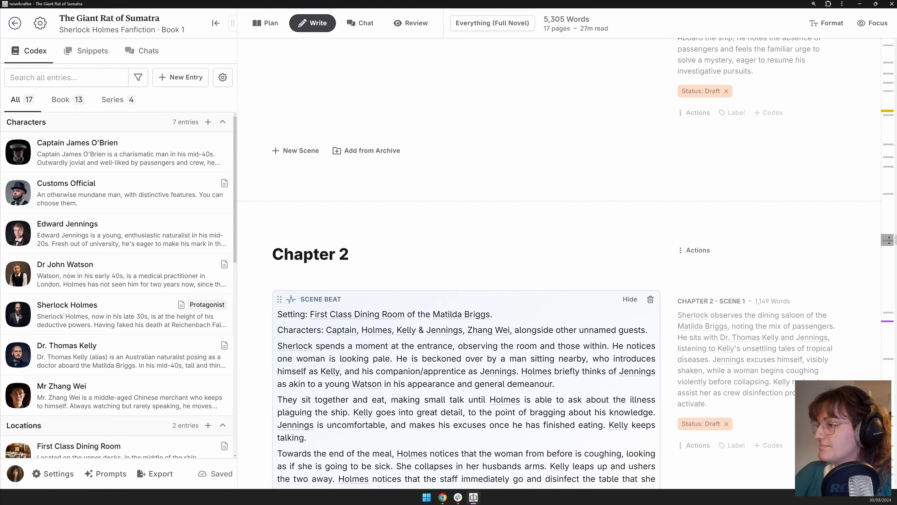
{"action": "left_click", "coordinate": [886, 194]}
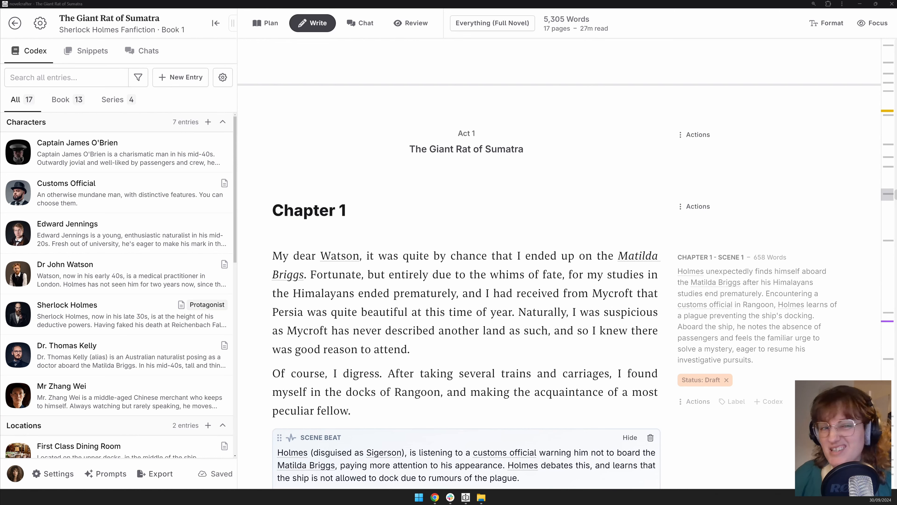
- Limit the manuscript view to the full act The Giant Rat of Sumatra, viewing Chapter 1 on its own in between
{"action": "left_click", "coordinate": [478, 27]}
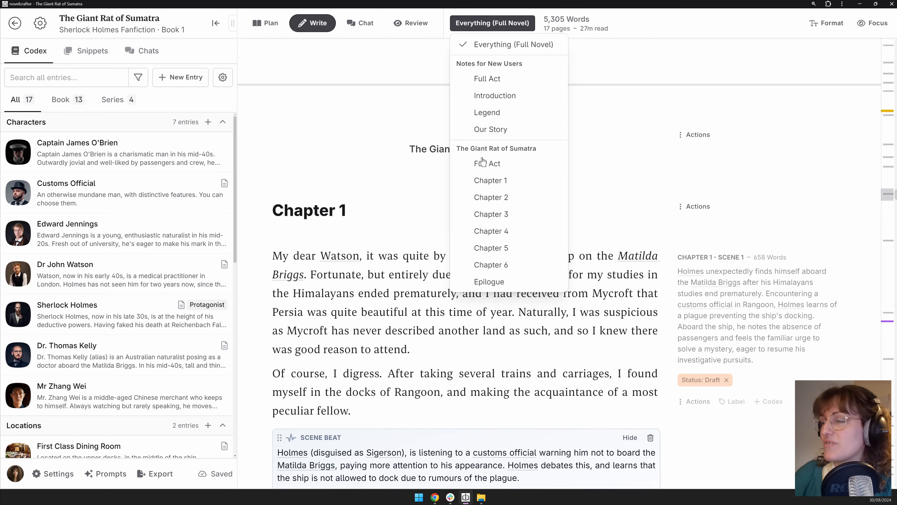
{"action": "left_click", "coordinate": [507, 164]}
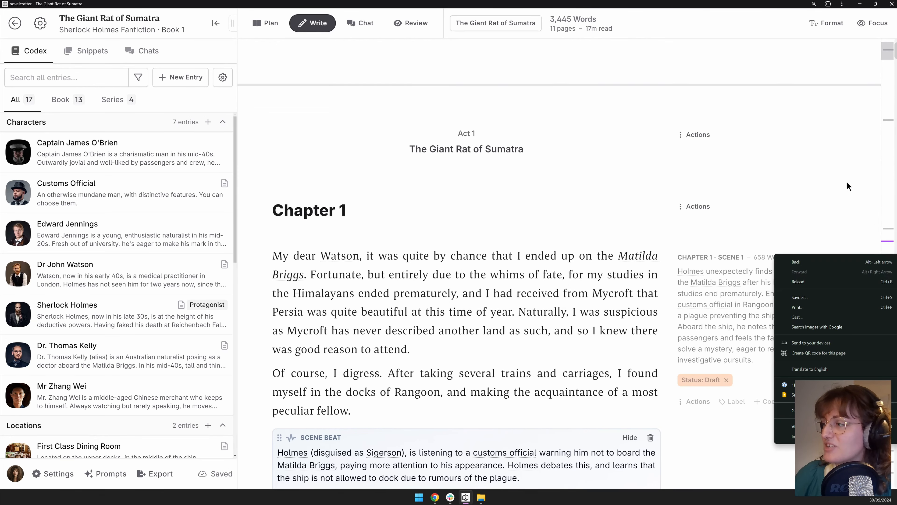
{"action": "left_click", "coordinate": [501, 29]}
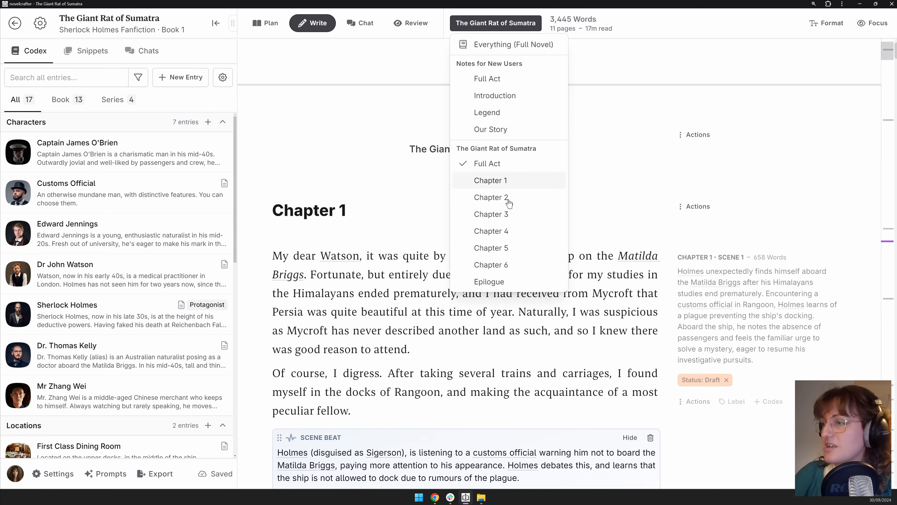
{"action": "left_click", "coordinate": [511, 180]}
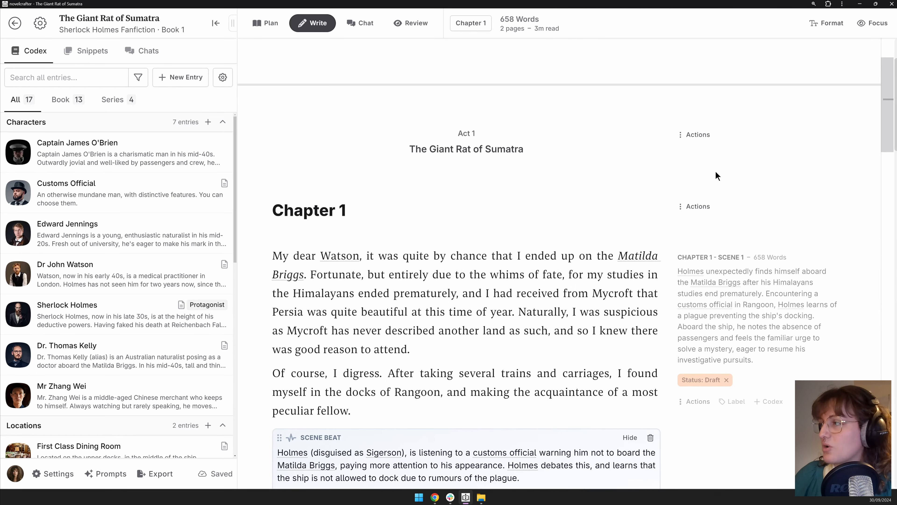
{"action": "left_click", "coordinate": [482, 23]}
{"action": "left_click", "coordinate": [463, 164]}
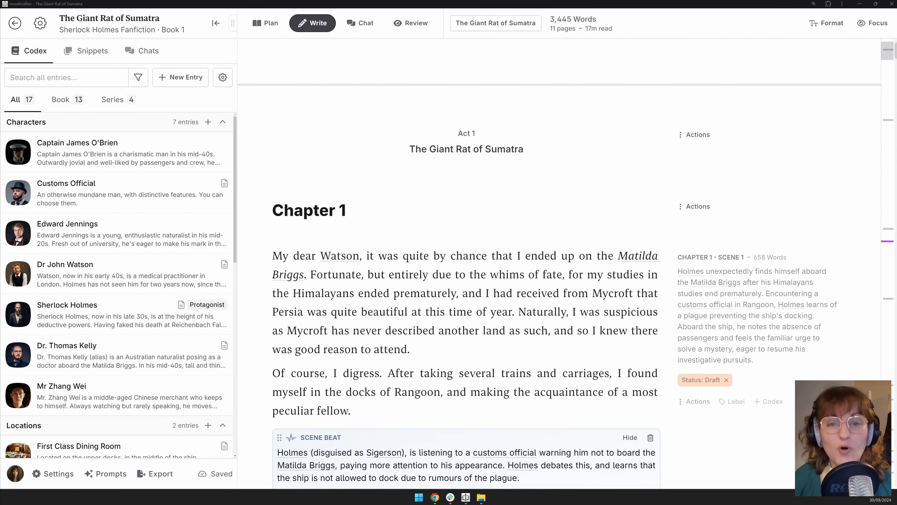
- Open the formatting options, try the Barlow, Courier Prime and Atkinson Hyperlegible fonts, and set the font family back to BespokeSerif
{"action": "left_click", "coordinate": [833, 29]}
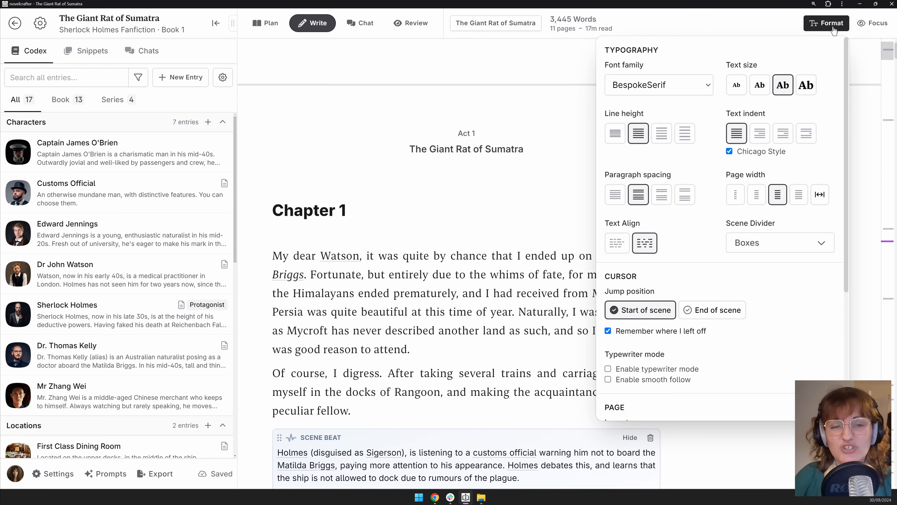
{"action": "left_click", "coordinate": [704, 87]}
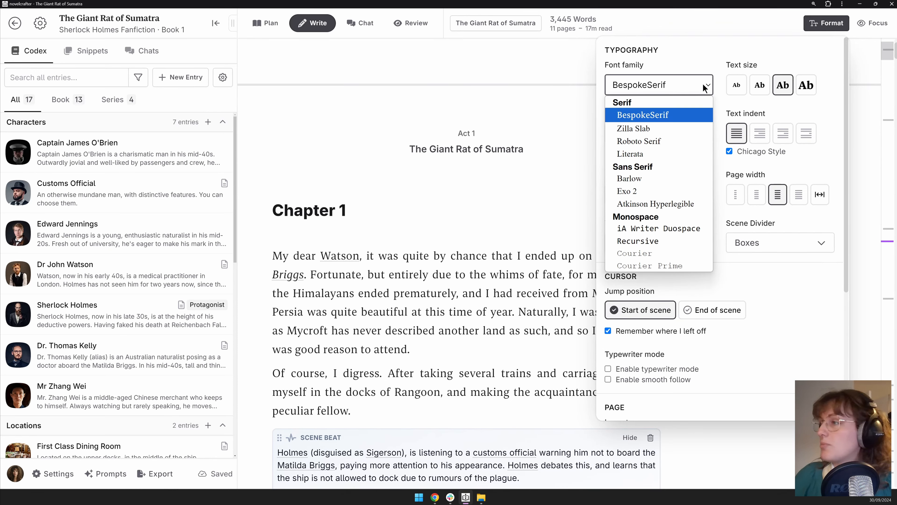
{"action": "left_click", "coordinate": [673, 180]}
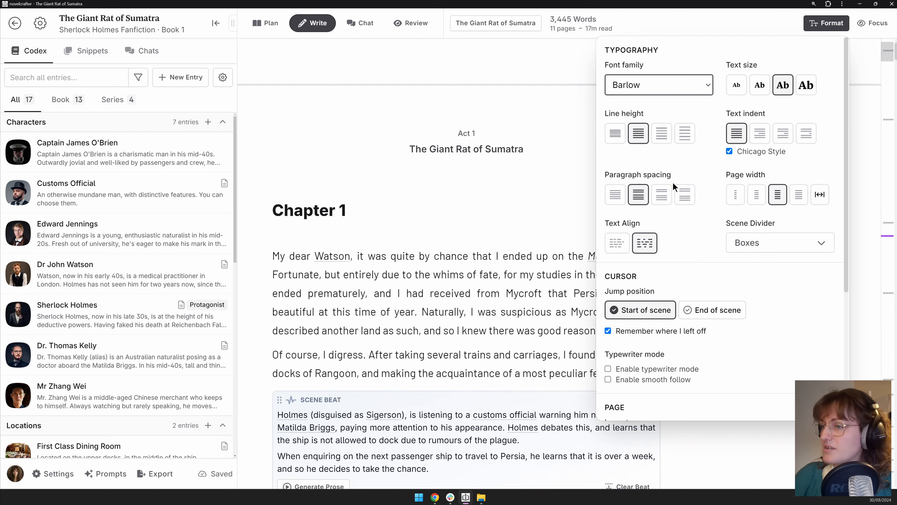
{"action": "left_click", "coordinate": [664, 86]}
{"action": "left_click", "coordinate": [657, 197]}
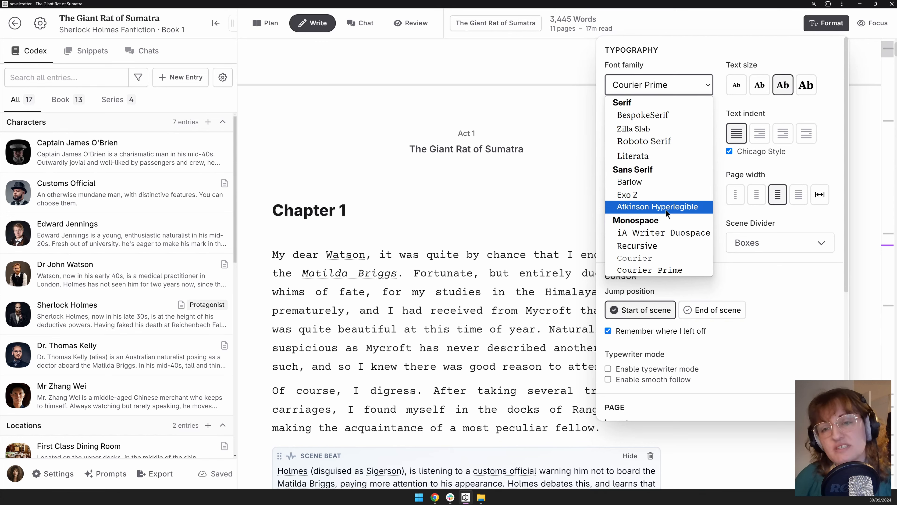
{"action": "left_click", "coordinate": [666, 209]}
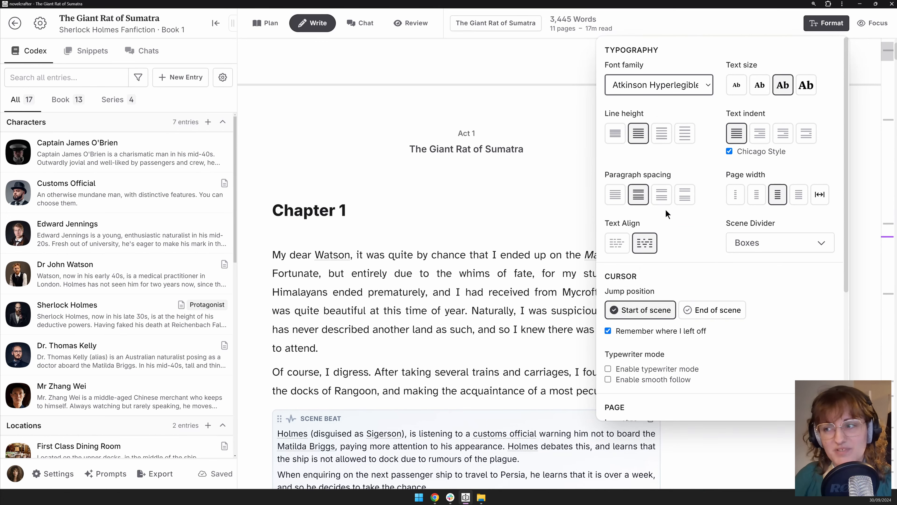
{"action": "left_click", "coordinate": [659, 85]}
{"action": "left_click", "coordinate": [663, 113]}
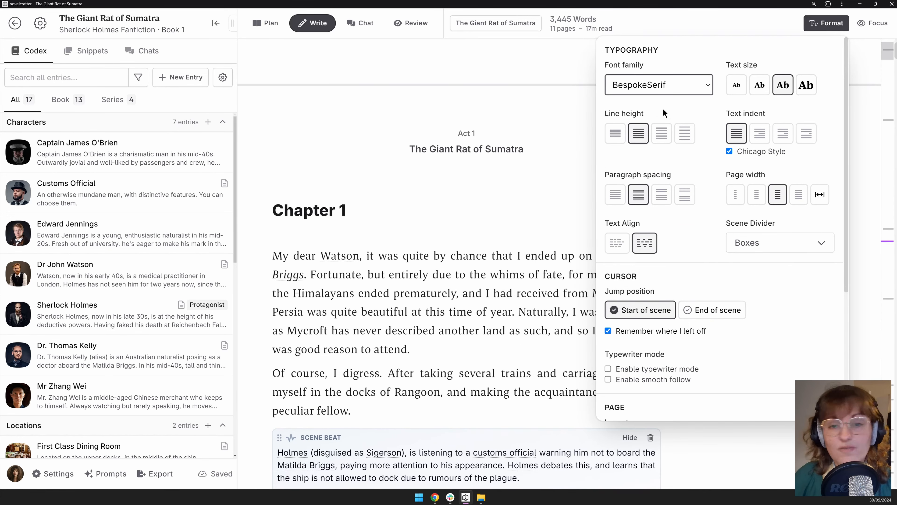
- Try the serif fonts Zilla Slab, Roboto Serif and Literata on the manuscript text
{"action": "left_click", "coordinate": [664, 84]}
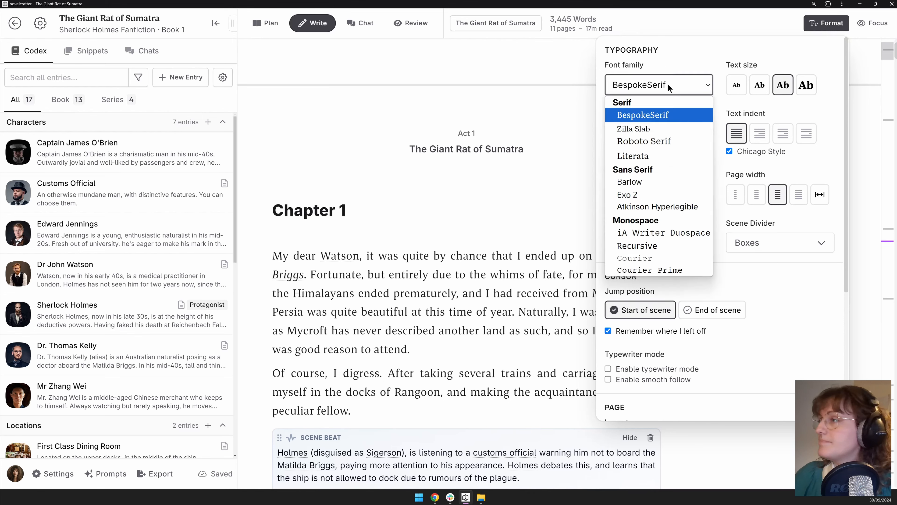
{"action": "left_click", "coordinate": [662, 131]}
{"action": "left_click", "coordinate": [663, 91]}
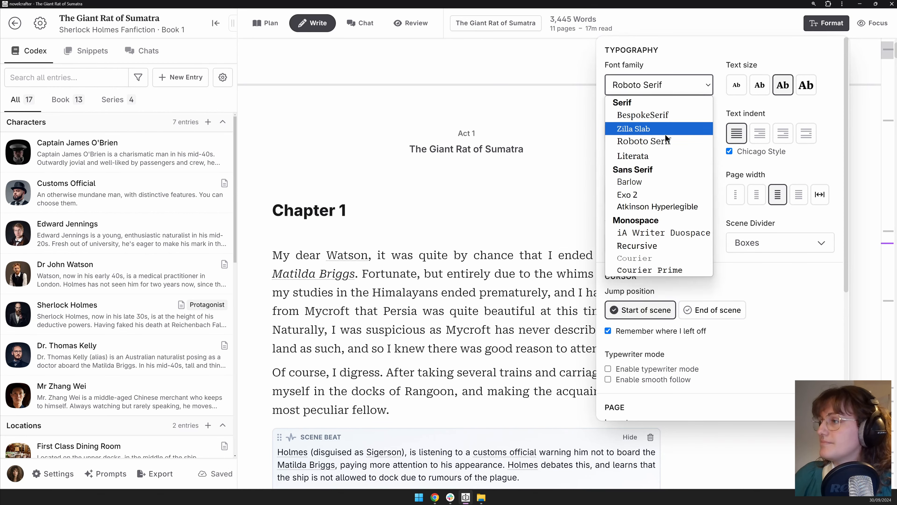
{"action": "left_click", "coordinate": [671, 87]}
{"action": "left_click", "coordinate": [671, 87]}
{"action": "left_click", "coordinate": [654, 155]}
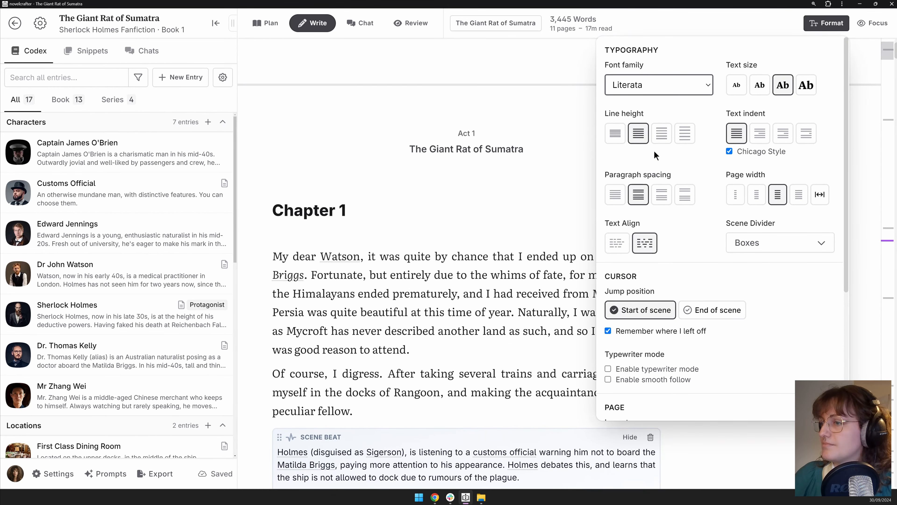
- Try the monospace fonts iA Writer Duospace, Recursive, Courier and Courier Prime, and return the font family to BespokeSerif
{"action": "left_click", "coordinate": [666, 85]}
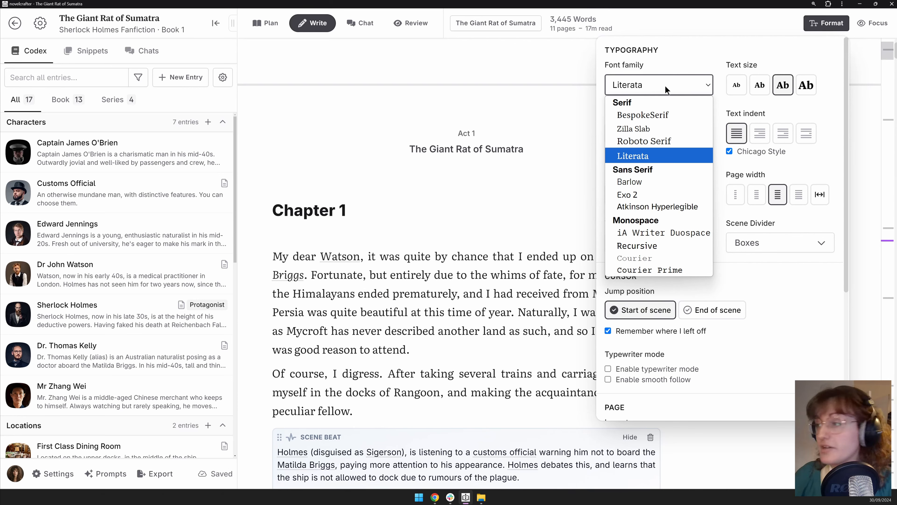
{"action": "left_click", "coordinate": [657, 232]}
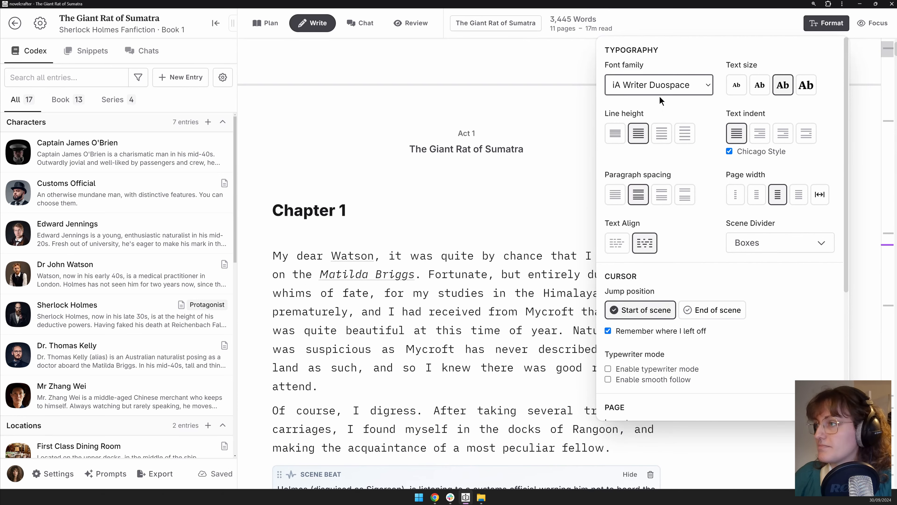
{"action": "left_click", "coordinate": [661, 88]}
{"action": "left_click", "coordinate": [652, 246]}
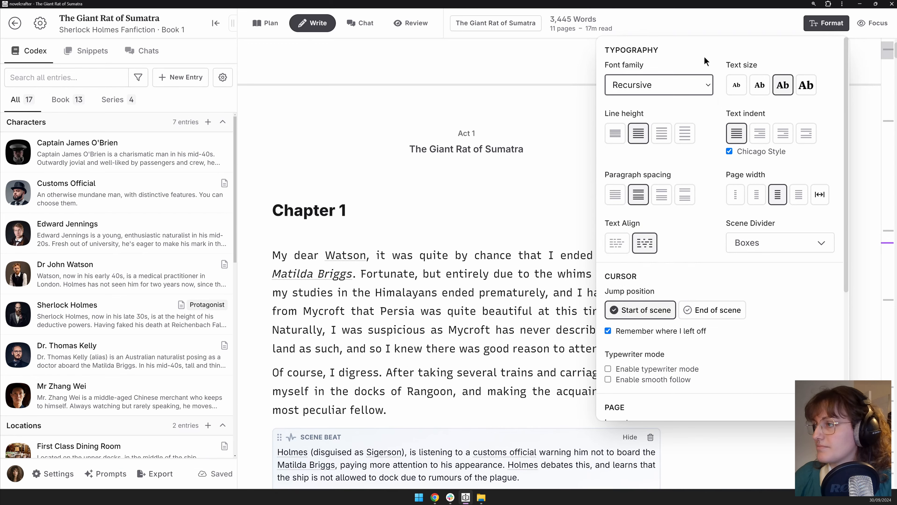
{"action": "left_click", "coordinate": [692, 85]}
{"action": "left_click", "coordinate": [635, 259]}
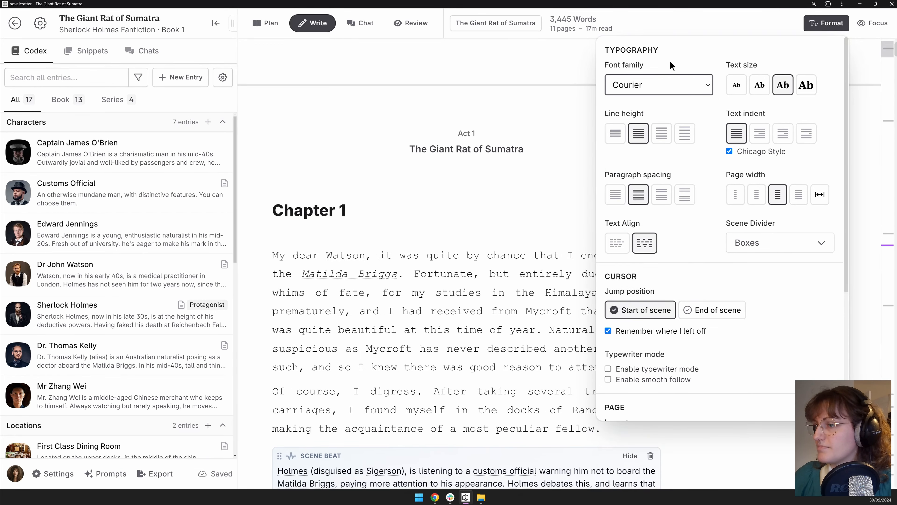
{"action": "left_click", "coordinate": [664, 85]}
{"action": "left_click", "coordinate": [663, 270]}
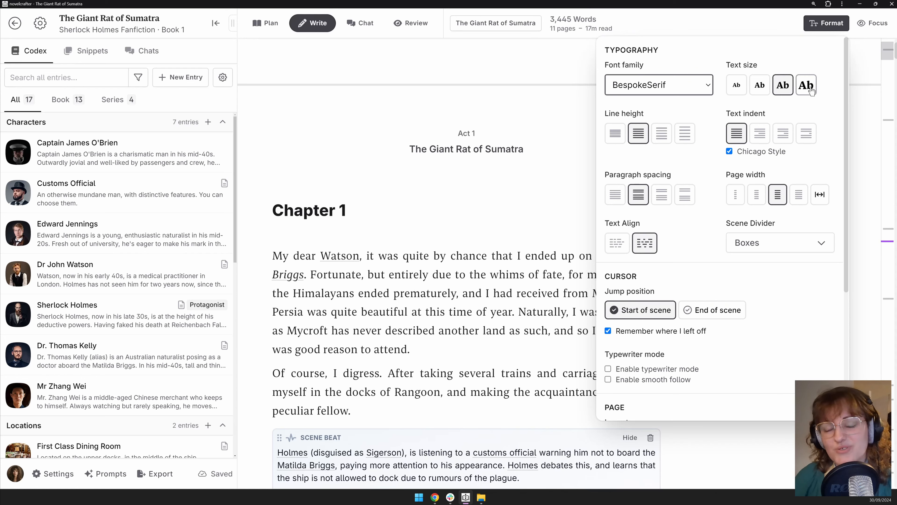
- Compare all four text sizes on the manuscript and set the text to the largest size
{"action": "left_click", "coordinate": [810, 89]}
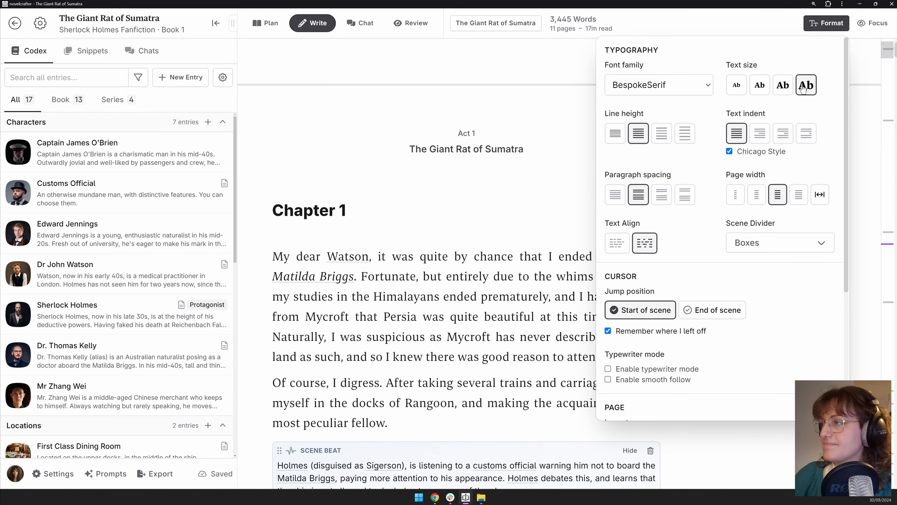
{"action": "left_click", "coordinate": [785, 87]}
{"action": "left_click", "coordinate": [759, 87]}
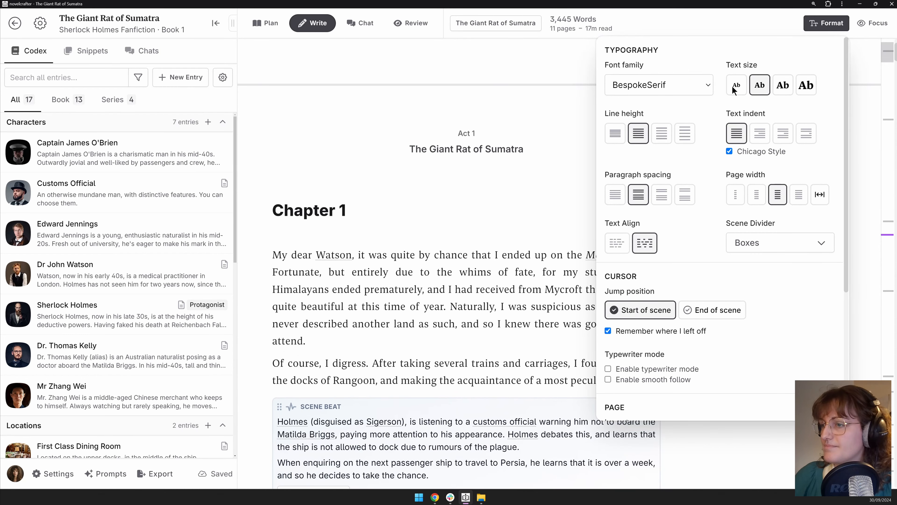
{"action": "left_click", "coordinate": [737, 86]}
{"action": "left_click", "coordinate": [806, 84]}
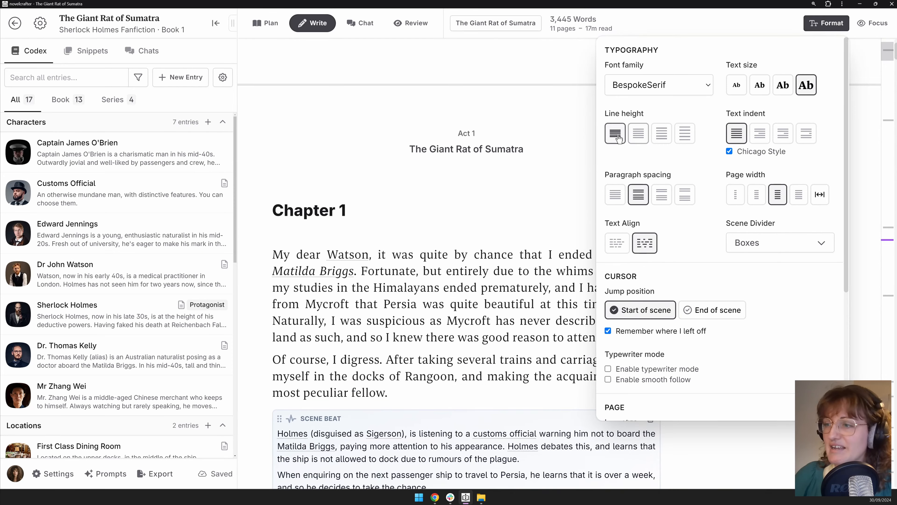
- Try each line height from tightest to widest and return to the second-tightest option
{"action": "left_click", "coordinate": [615, 133]}
{"action": "left_click", "coordinate": [639, 134]}
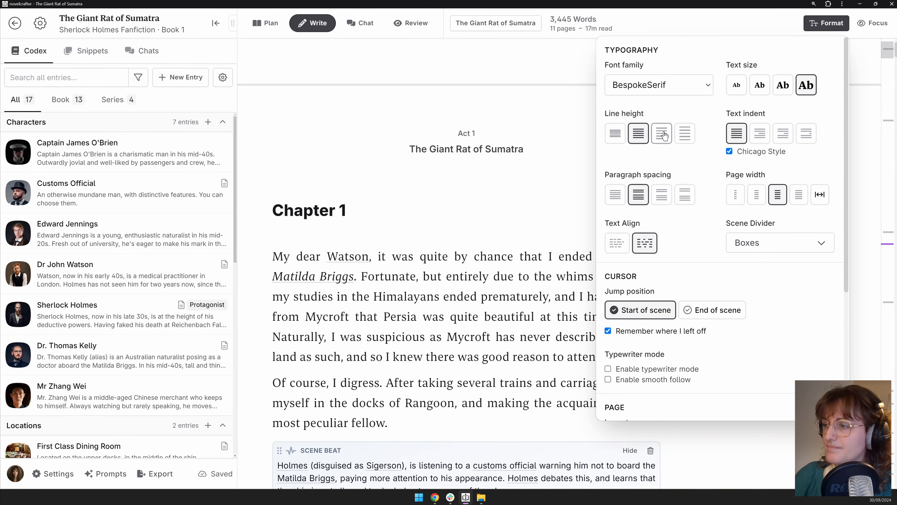
{"action": "left_click", "coordinate": [662, 133]}
{"action": "left_click", "coordinate": [684, 137]}
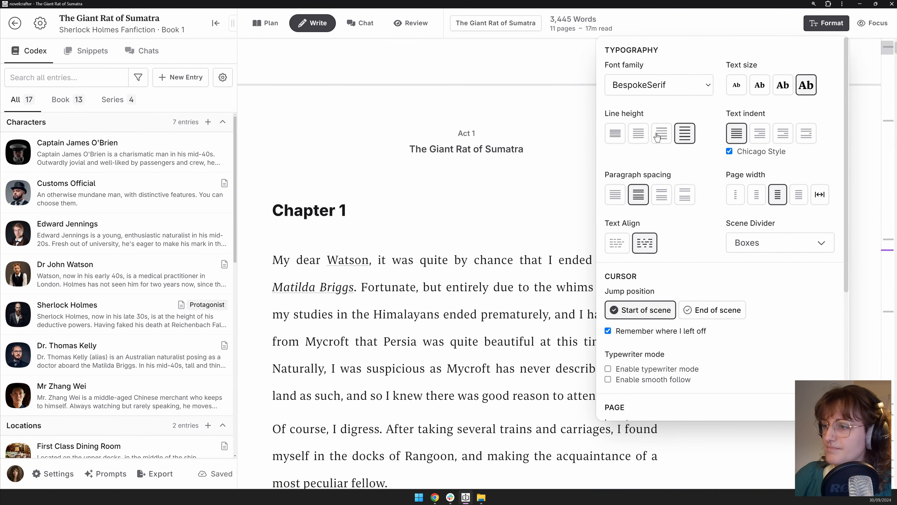
{"action": "left_click", "coordinate": [640, 134]}
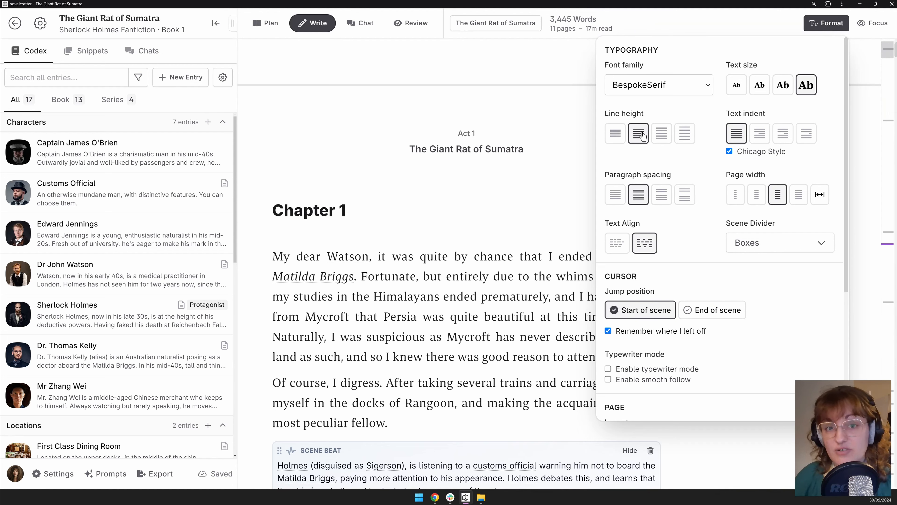
- Try the three text indents, switch Chicago Style off and on again, and set the text back to no indent
{"action": "left_click", "coordinate": [762, 137]}
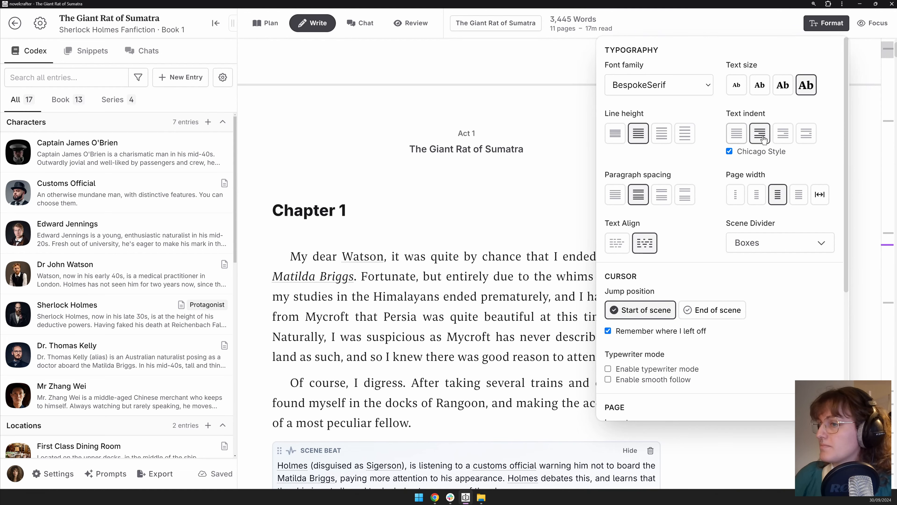
{"action": "left_click", "coordinate": [782, 134]}
{"action": "left_click", "coordinate": [807, 134]}
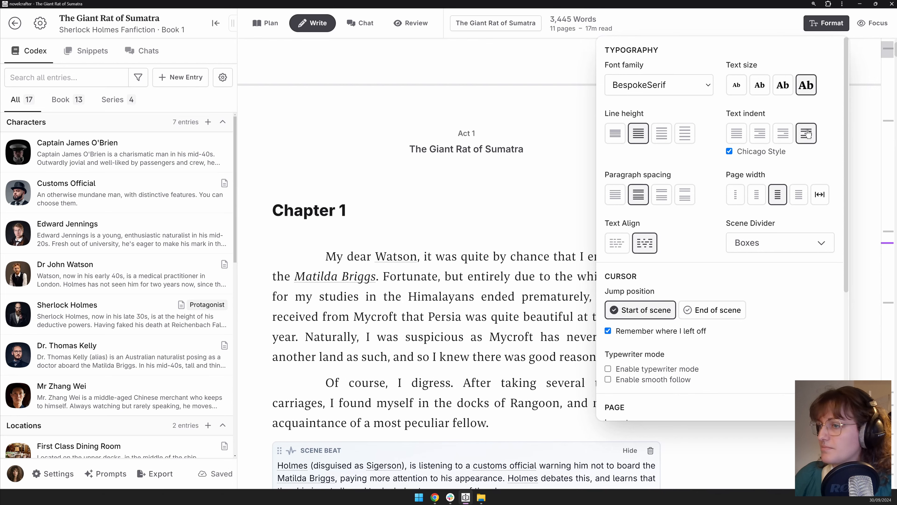
{"action": "left_click", "coordinate": [729, 152]}
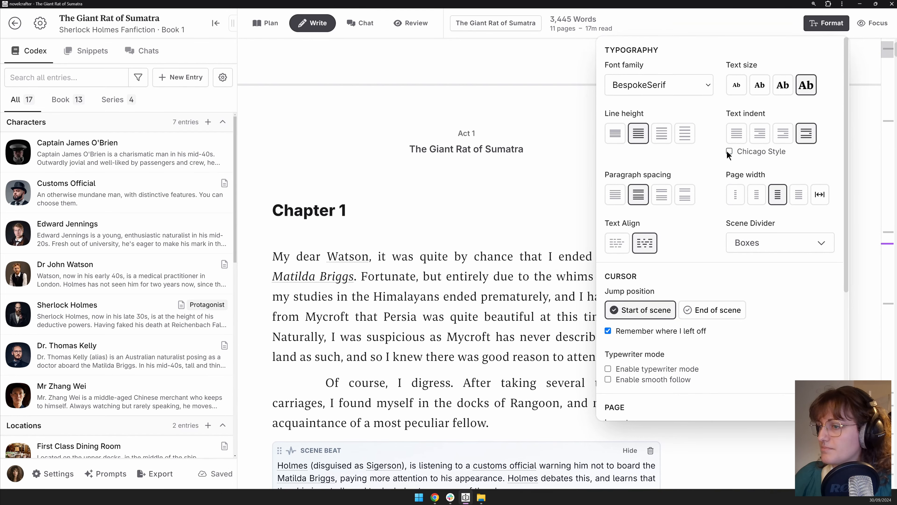
{"action": "left_click", "coordinate": [729, 151]}
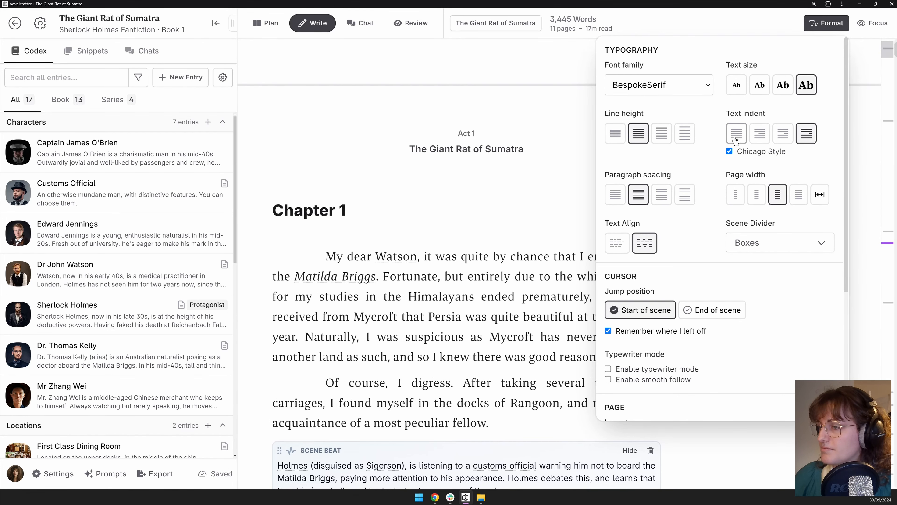
{"action": "left_click", "coordinate": [735, 141]}
- Compare the paragraph spacing options and set the manuscript to the tightest spacing
{"action": "scroll", "coordinate": [683, 135], "scroll_direction": "down", "scroll_amount": 2}
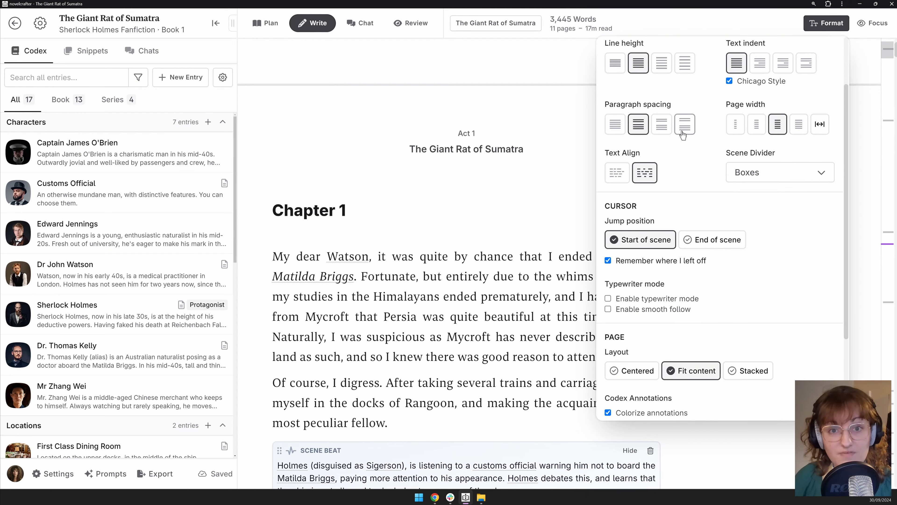
{"action": "left_click", "coordinate": [615, 124]}
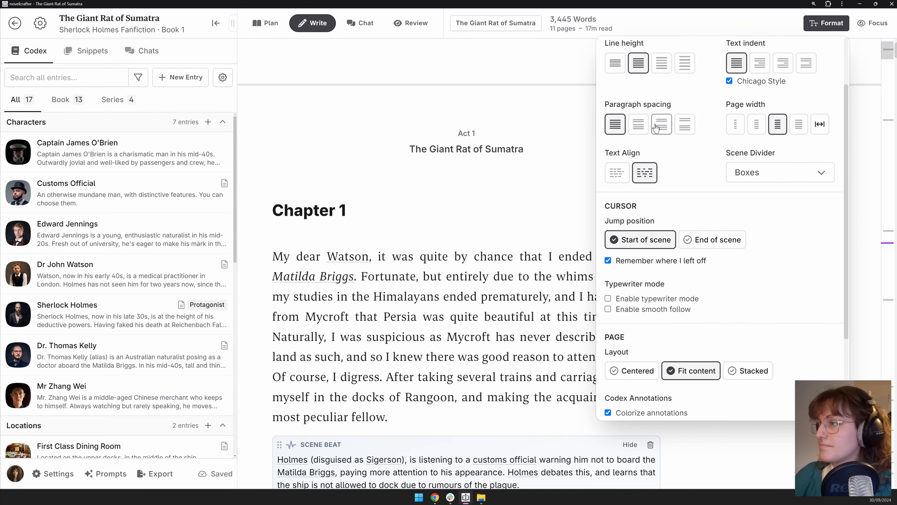
{"action": "left_click", "coordinate": [641, 129]}
{"action": "left_click", "coordinate": [661, 128]}
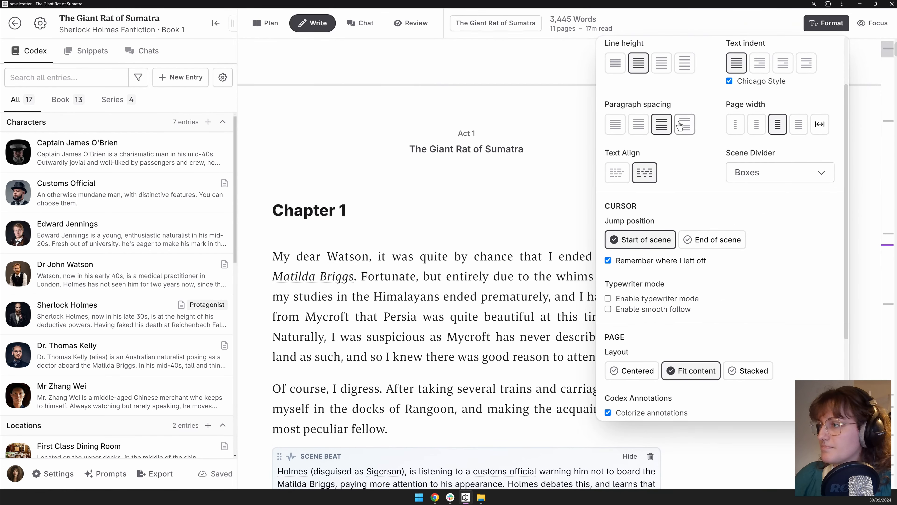
{"action": "left_click", "coordinate": [621, 127]}
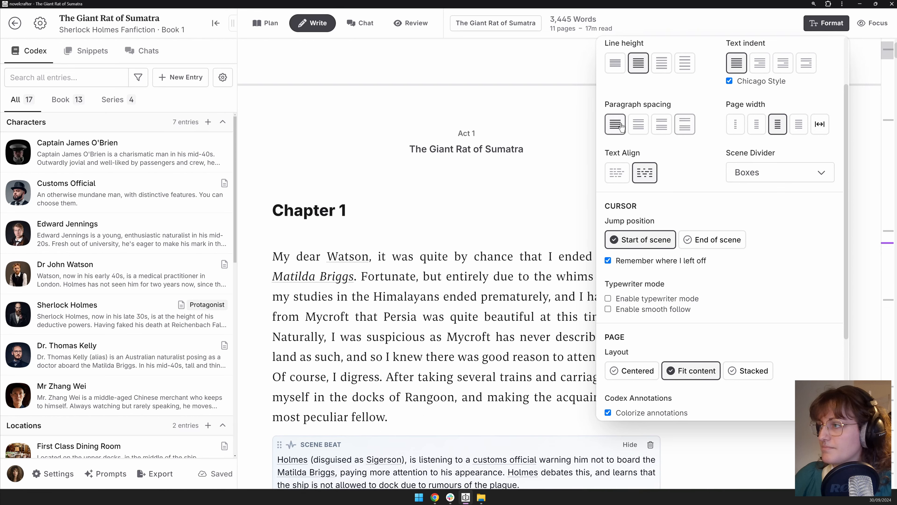
- Try the page widths from narrowest to full and return to the middle width, then switch text alignment to left and back to justified
{"action": "left_click", "coordinate": [736, 124]}
{"action": "left_click", "coordinate": [757, 125]}
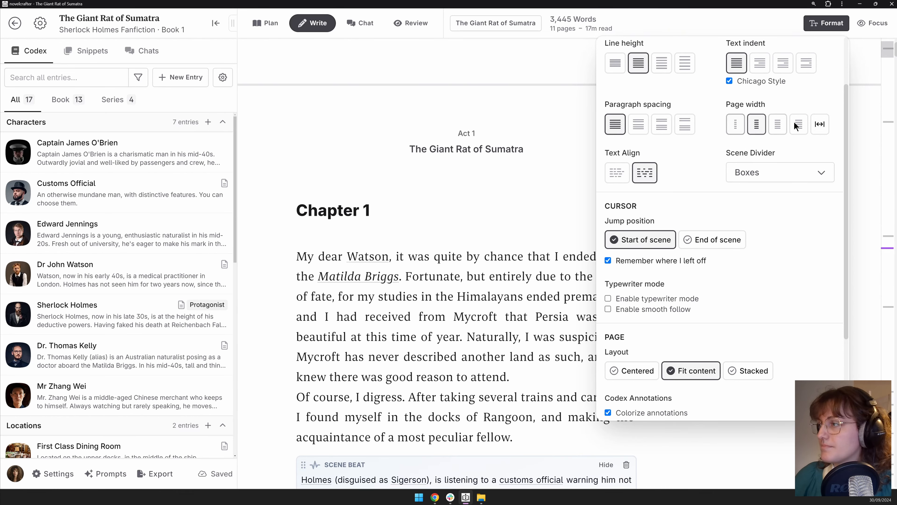
{"action": "left_click", "coordinate": [779, 127]}
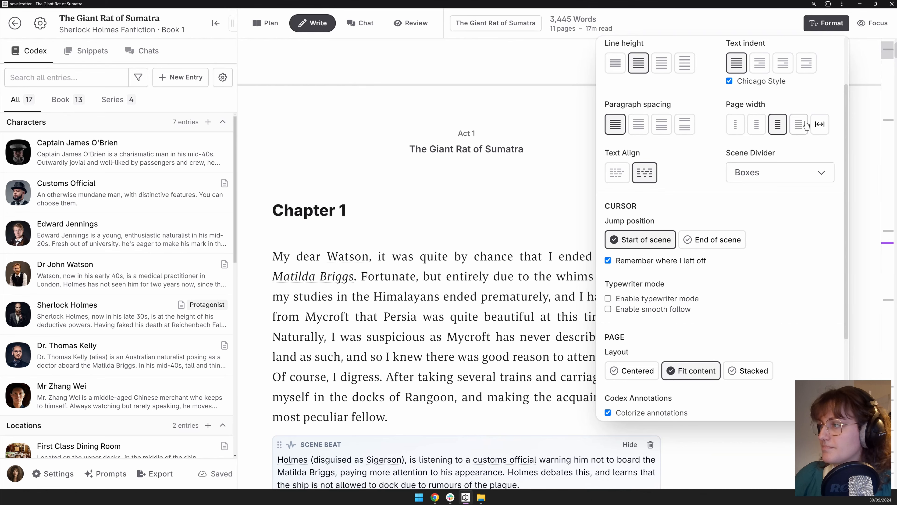
{"action": "left_click", "coordinate": [798, 126]}
{"action": "left_click", "coordinate": [819, 125]}
{"action": "left_click", "coordinate": [778, 124]}
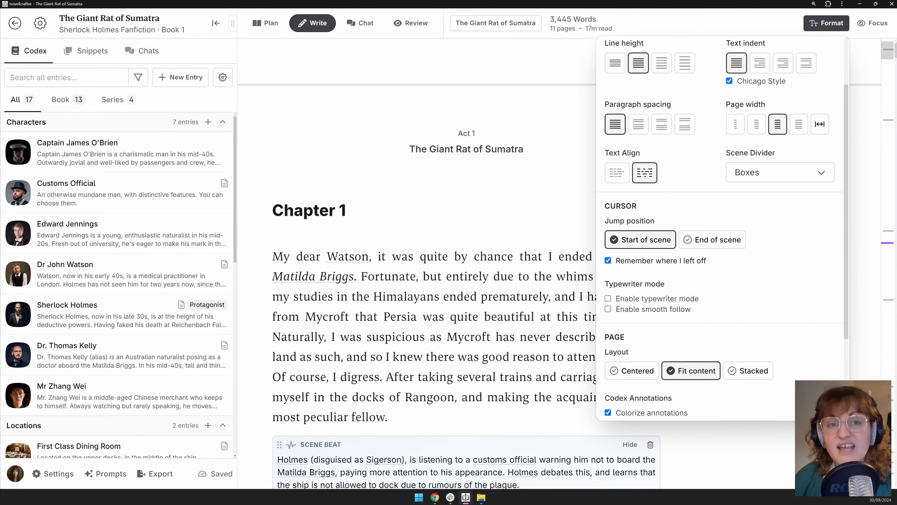
{"action": "left_click", "coordinate": [617, 172]}
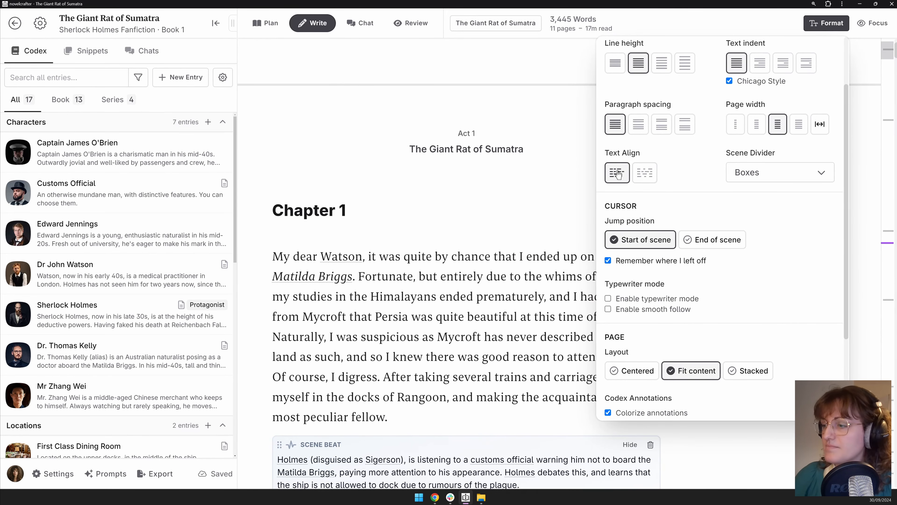
{"action": "left_click", "coordinate": [644, 172]}
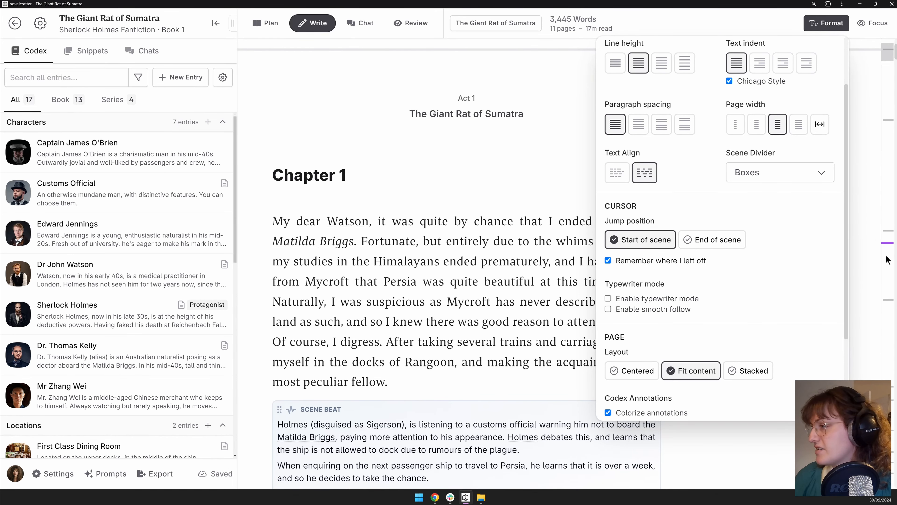
- Try the Line, Wave and Heart scene dividers above Chapter 2 Scene 2 and return to Boxes
{"action": "left_click", "coordinate": [885, 232]}
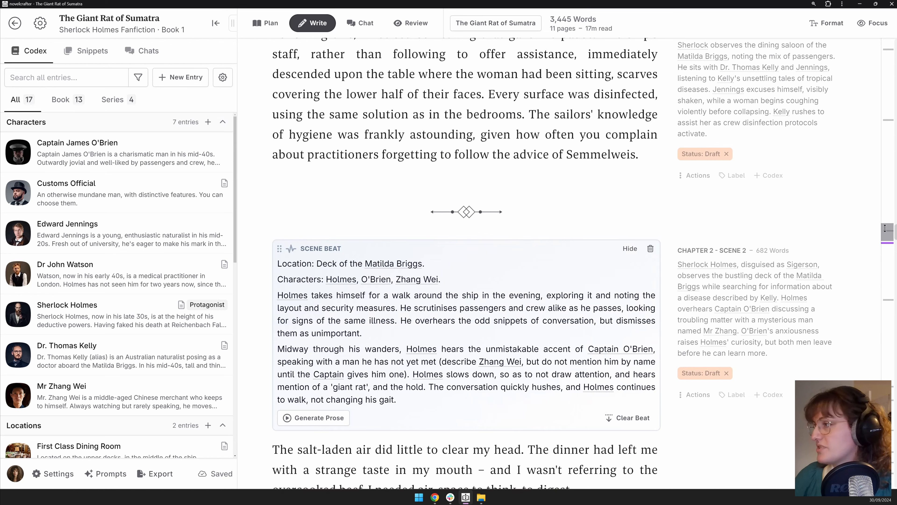
{"action": "left_click", "coordinate": [826, 22]}
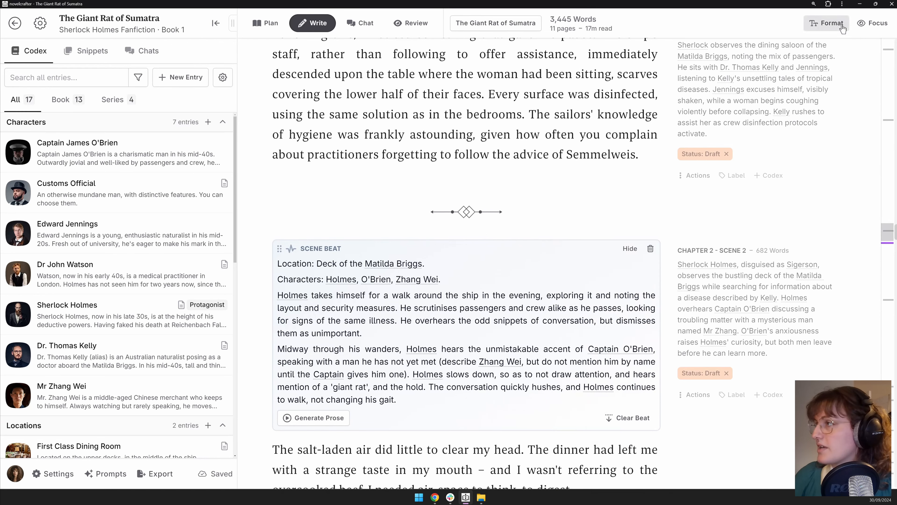
{"action": "left_click", "coordinate": [786, 242]}
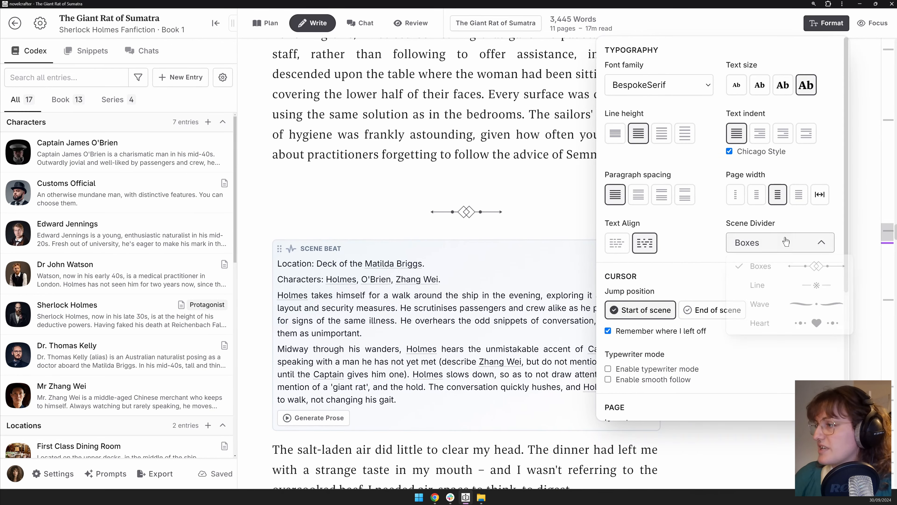
{"action": "left_click", "coordinate": [771, 285]}
{"action": "left_click", "coordinate": [770, 247]}
{"action": "left_click", "coordinate": [775, 306]}
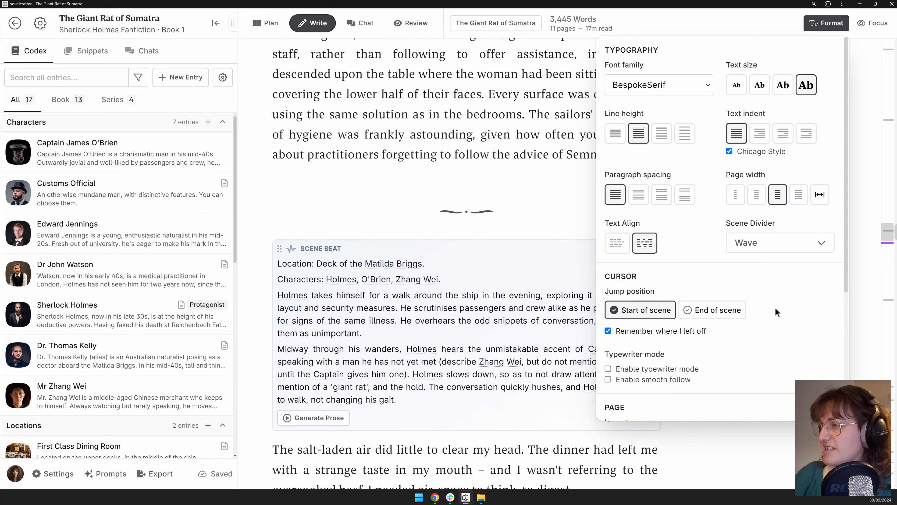
{"action": "left_click", "coordinate": [777, 243]}
{"action": "left_click", "coordinate": [779, 324]}
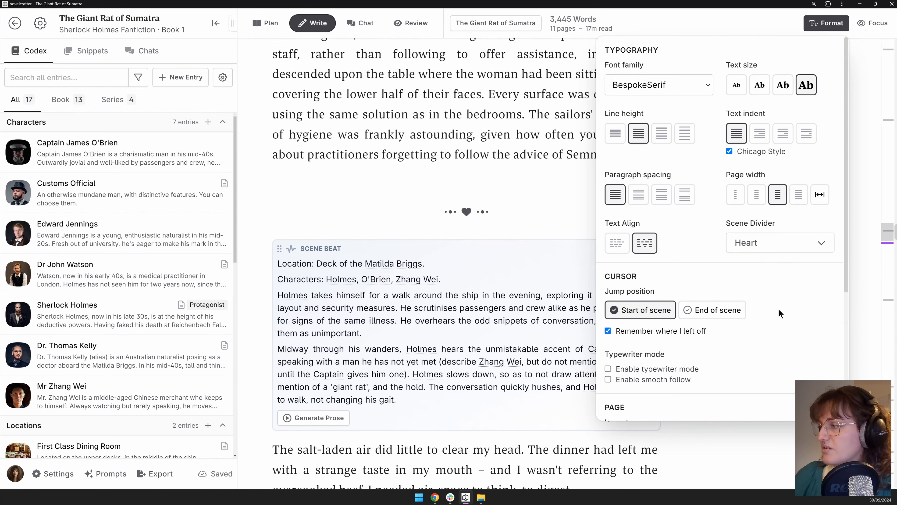
{"action": "left_click", "coordinate": [780, 248]}
{"action": "left_click", "coordinate": [779, 268]}
- Enable typewriter mode with smooth follow in the cursor settings
{"action": "scroll", "coordinate": [783, 276], "scroll_direction": "down", "scroll_amount": 3}
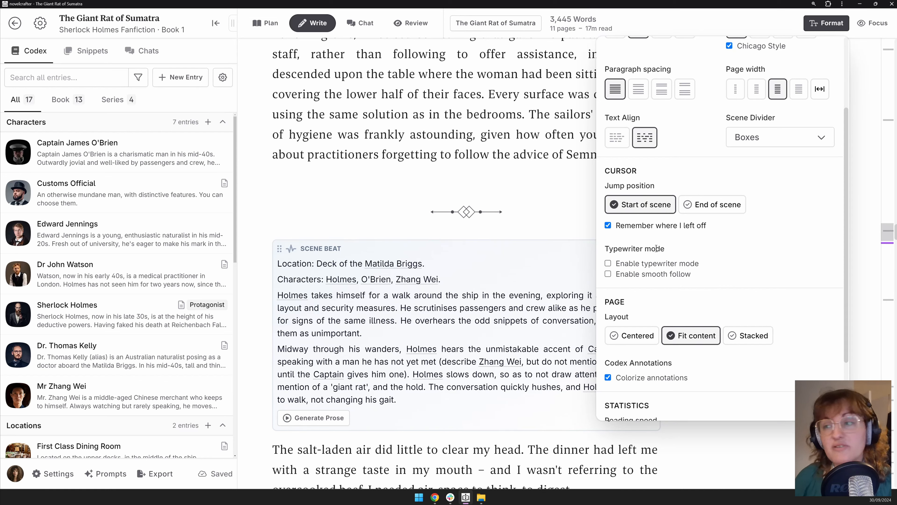
{"action": "scroll", "coordinate": [636, 248], "scroll_direction": "up", "scroll_amount": 2}
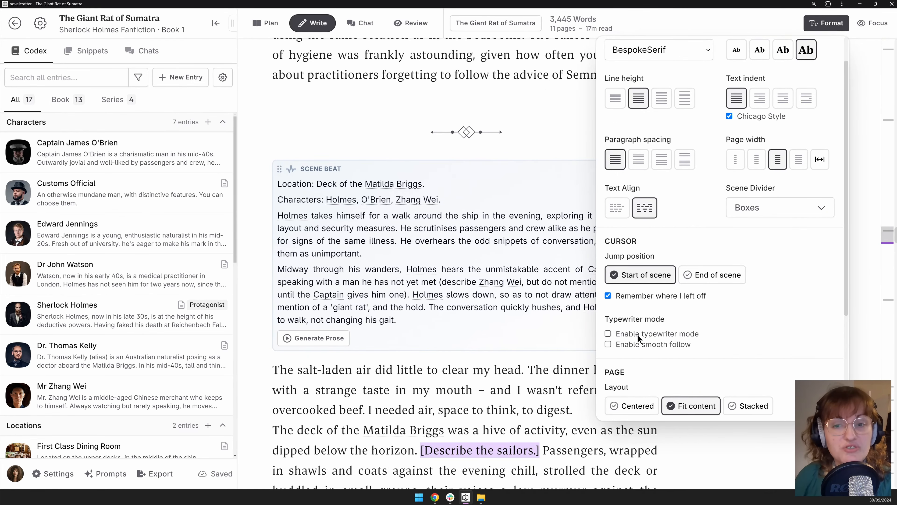
{"action": "left_click", "coordinate": [646, 336]}
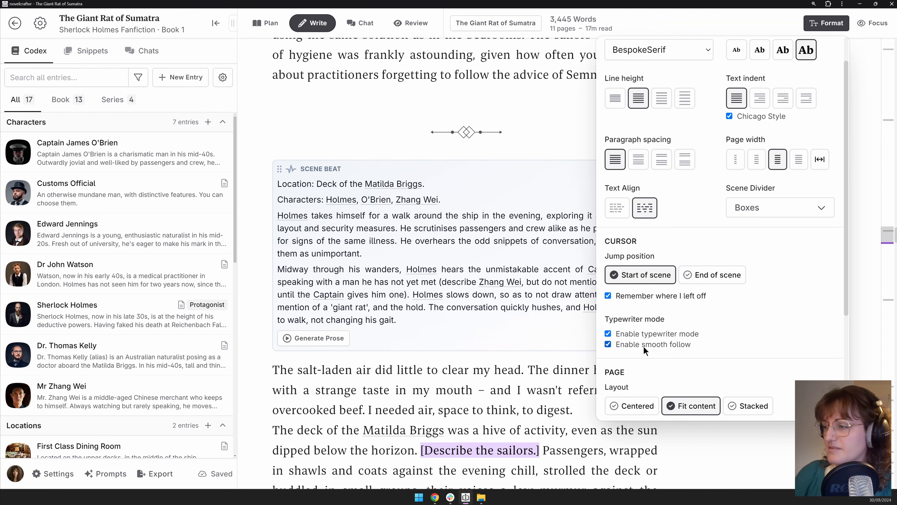
- Add "Hello we are testing out some font" after "to digest." in Chapter 2 Scene 2, followed by blank lines
{"action": "left_click", "coordinate": [495, 430]}
{"action": "left_click", "coordinate": [605, 229]}
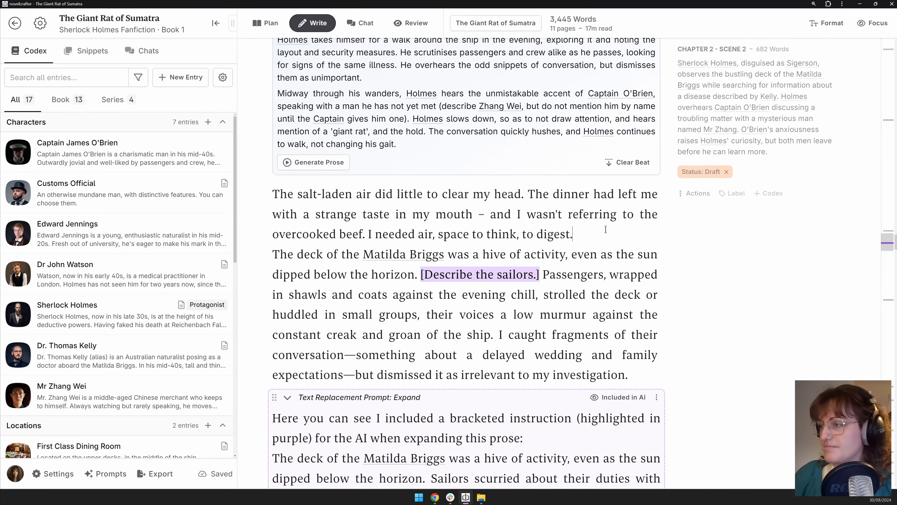
{"action": "type", "text": "Hello"}
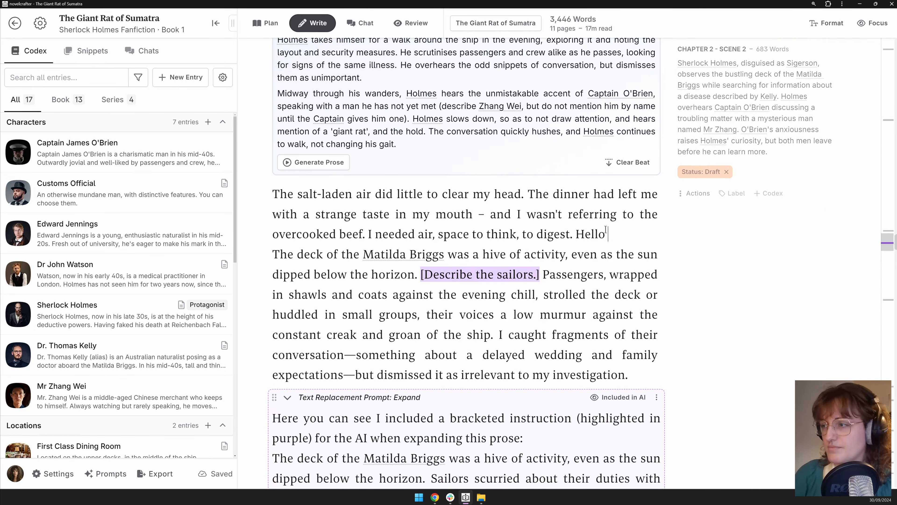
{"action": "type", "text": " we are testing o"}
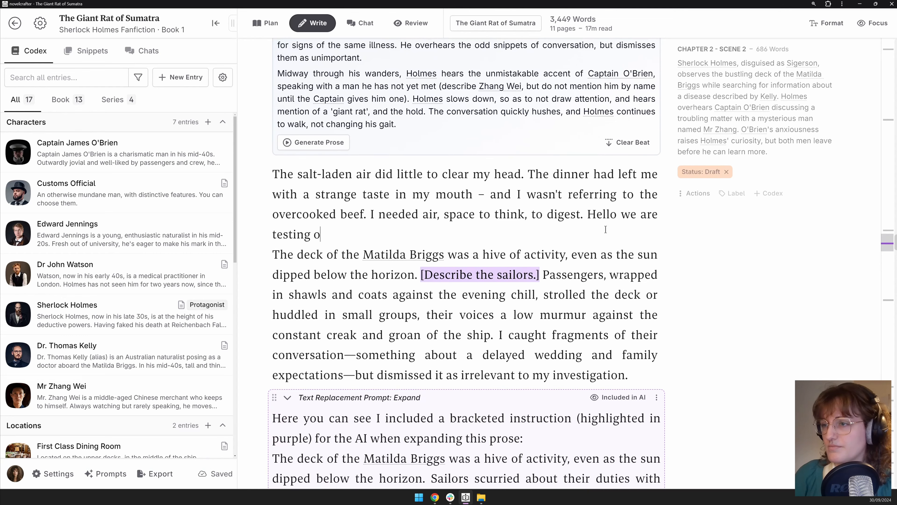
{"action": "type", "text": "ut some font"}
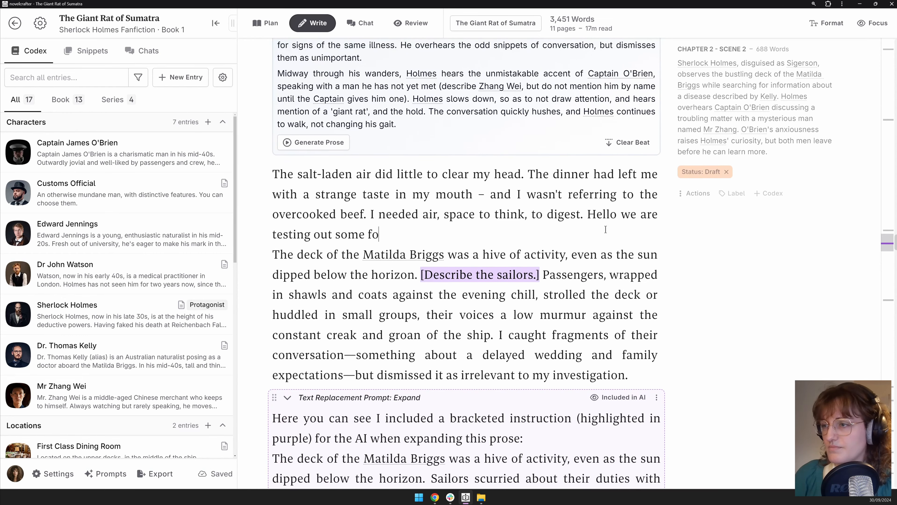
{"action": "key", "text": "Return"}
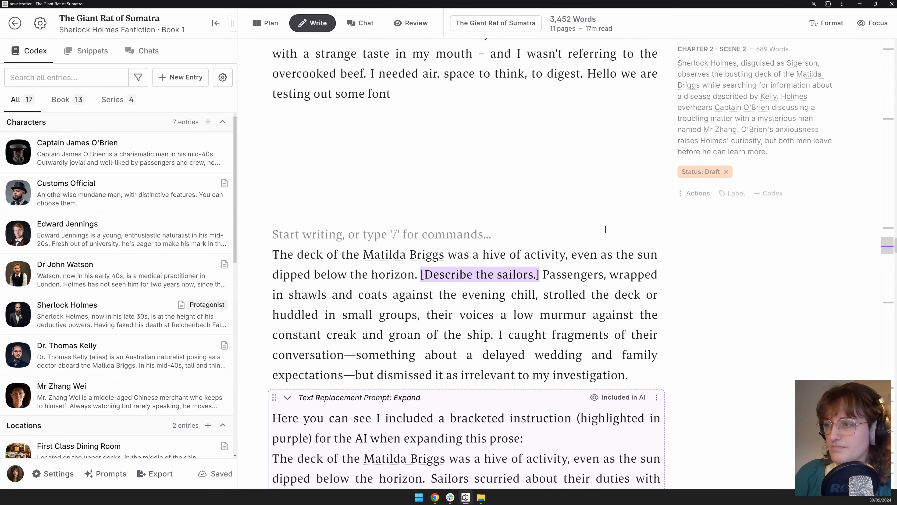
- Delete the test sentence and blank lines so the paragraph ends at "to digest." again
{"action": "key", "text": "BackSpace"}
{"action": "key", "text": "BackSpace"}
{"action": "key", "text": "BackSpace"}
{"action": "key", "text": "BackSpace"}
{"action": "key", "text": "BackSpace"}
{"action": "key", "text": "BackSpace"}
{"action": "key", "text": "BackSpace"}
{"action": "key", "text": "BackSpace"}
{"action": "key", "text": "BackSpace"}
{"action": "key", "text": "BackSpace"}
{"action": "key", "text": "BackSpace"}
{"action": "key", "text": "BackSpace"}
{"action": "key", "text": "BackSpace"}
{"action": "key", "text": "BackSpace"}
{"action": "key", "text": "BackSpace"}
{"action": "key", "text": "BackSpace"}
{"action": "key", "text": "BackSpace"}
{"action": "key", "text": "BackSpace"}
{"action": "key", "text": "BackSpace"}
{"action": "key", "text": "BackSpace"}
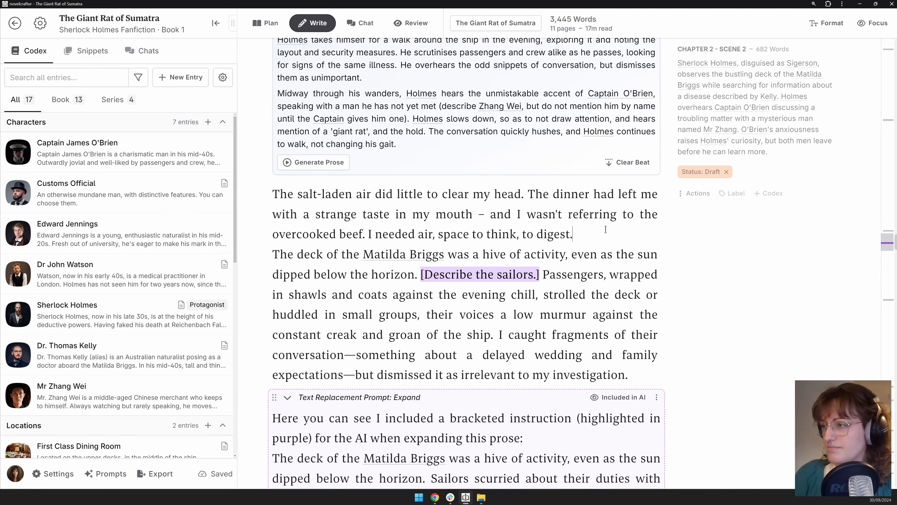
- Turn off smooth follow and insert several blank lines after "to digest." to test typewriter scrolling without it
{"action": "left_click", "coordinate": [826, 23]}
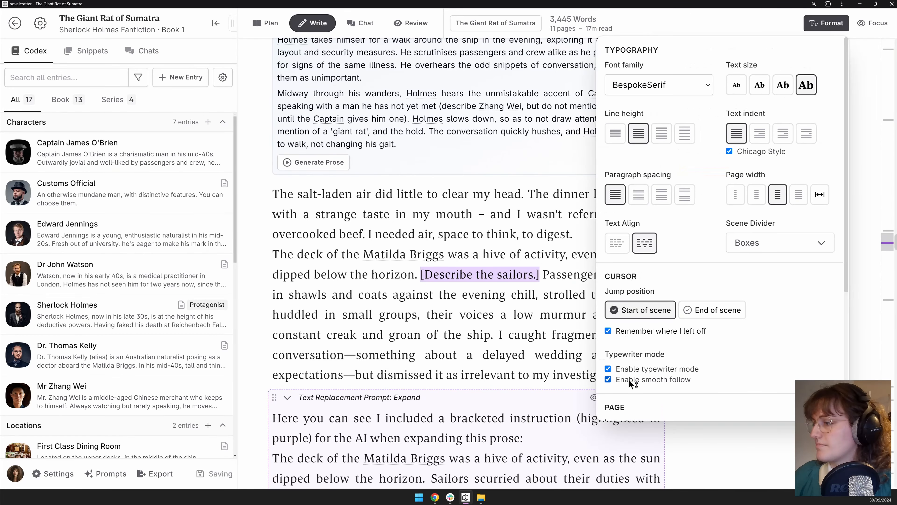
{"action": "left_click", "coordinate": [631, 382]}
{"action": "left_click", "coordinate": [585, 241]}
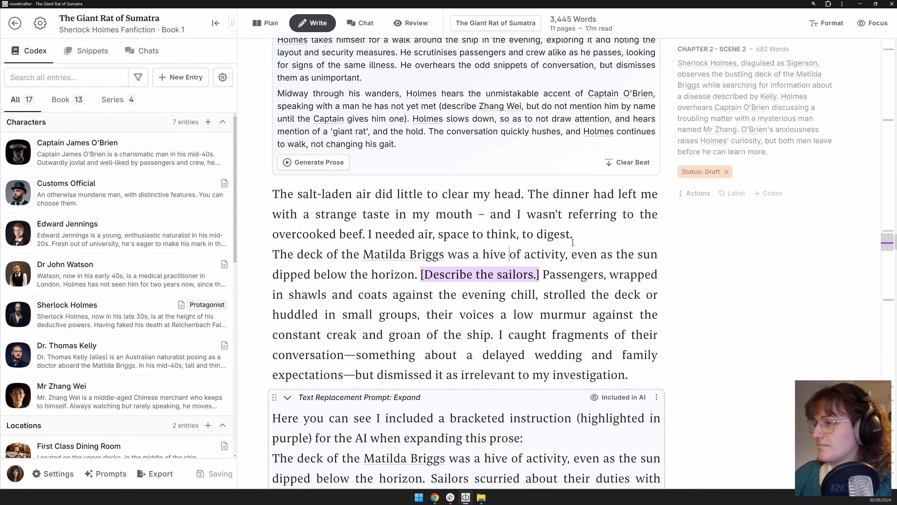
{"action": "key", "text": "Return"}
{"action": "key", "text": "Return"}
{"action": "key", "text": "Return"}
{"action": "key", "text": "Return"}
{"action": "key", "text": "Return"}
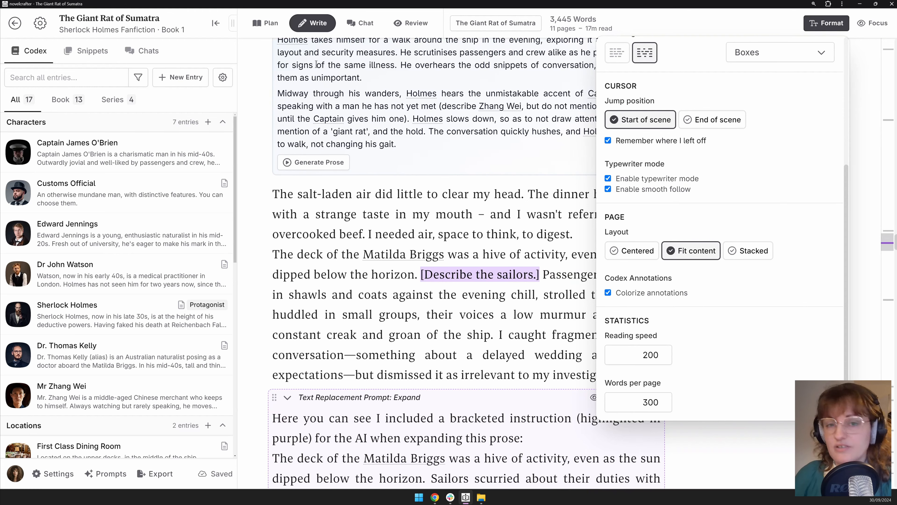
- Collapse the Codex sidebar and compare the Centered, Fit content and Stacked page layouts
{"action": "left_click", "coordinate": [215, 23]}
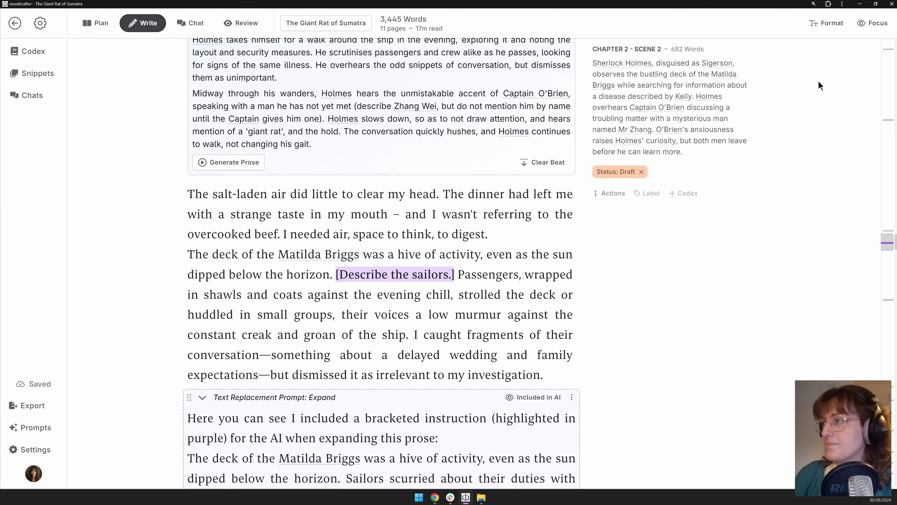
{"action": "left_click", "coordinate": [826, 23]}
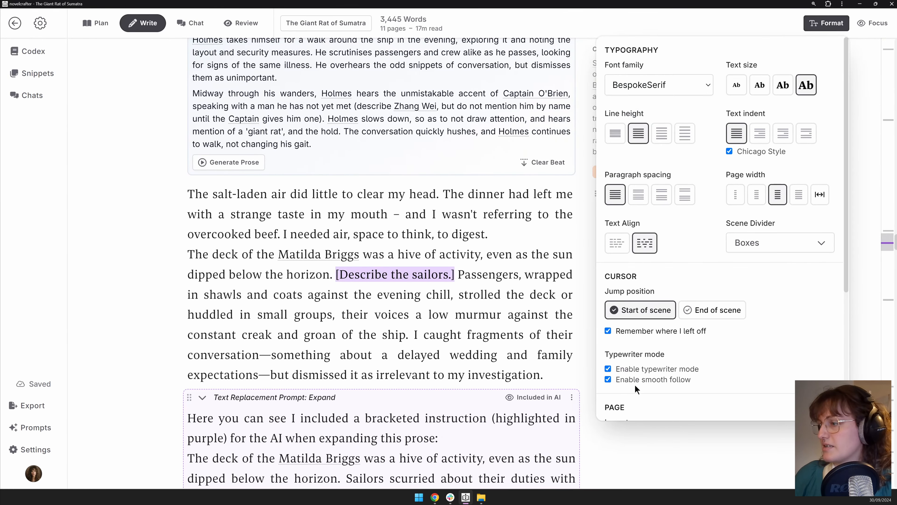
{"action": "scroll", "coordinate": [635, 389], "scroll_direction": "down", "scroll_amount": 4}
{"action": "left_click", "coordinate": [632, 301]}
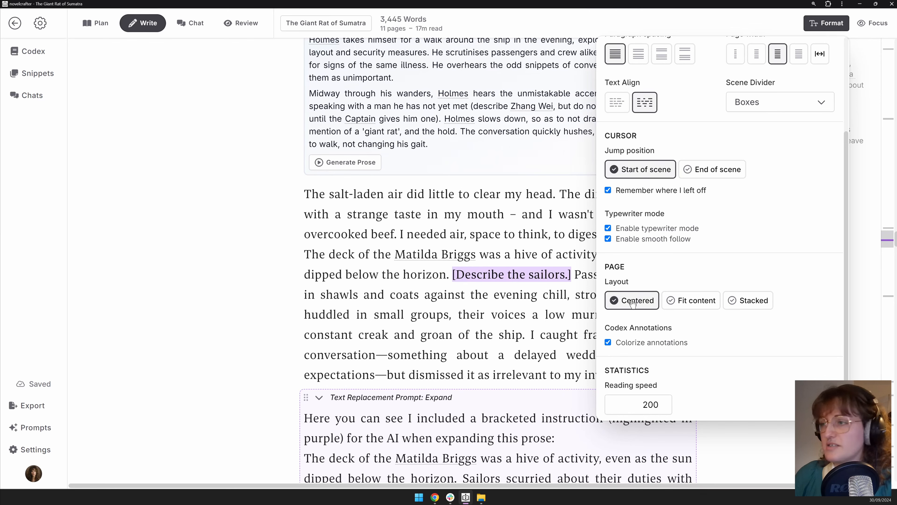
{"action": "left_click", "coordinate": [707, 304]}
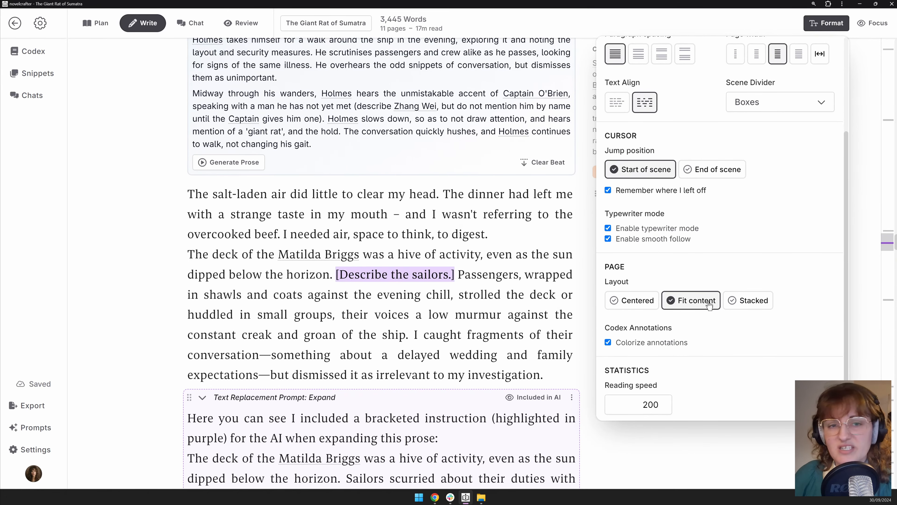
{"action": "left_click", "coordinate": [764, 301]}
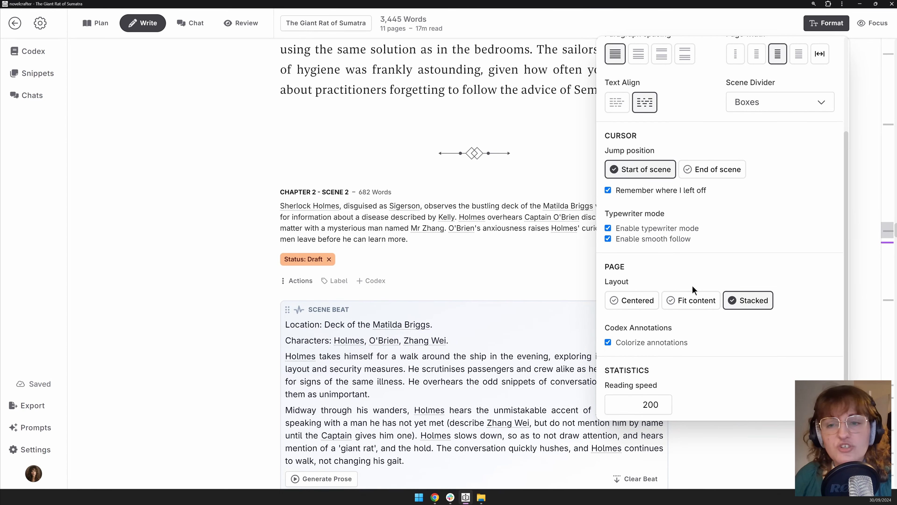
{"action": "scroll", "coordinate": [693, 289], "scroll_direction": "down", "scroll_amount": 1}
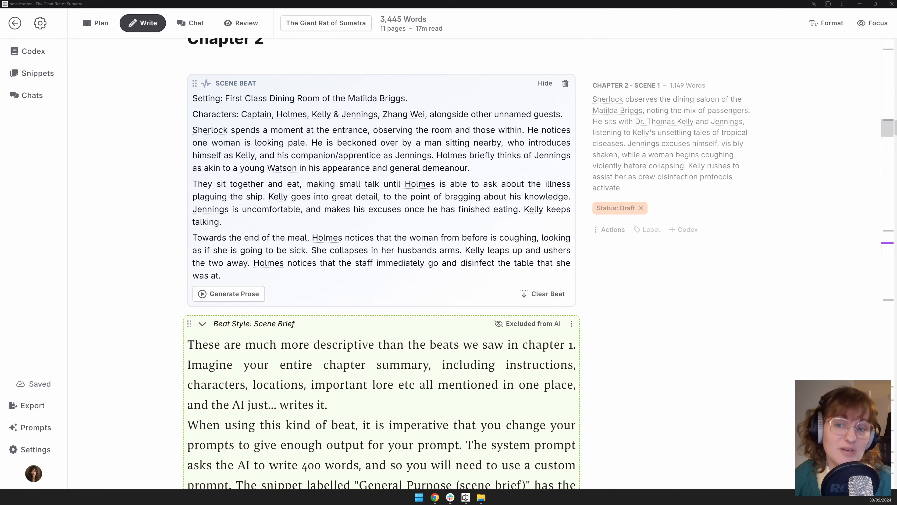
- Look over the actions available for Chapter 2 Scene 1, close them and go back to the start of Act 1
{"action": "left_click", "coordinate": [621, 230]}
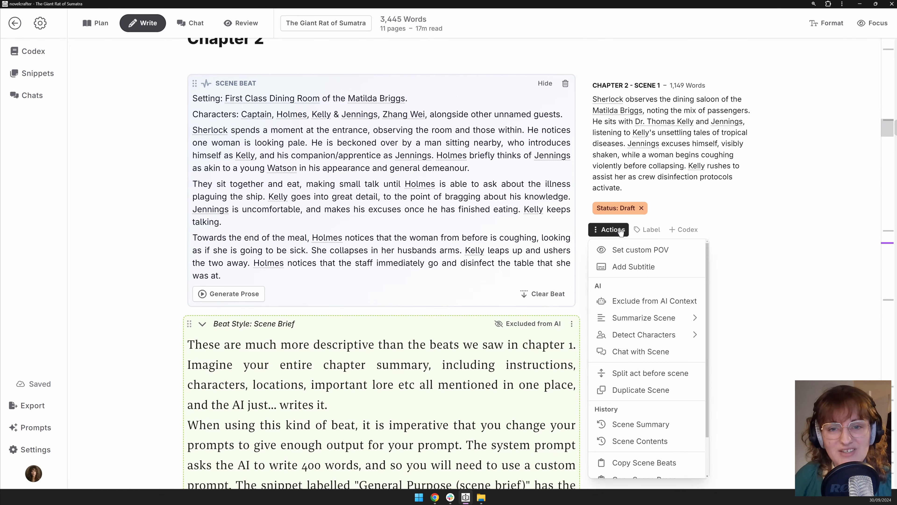
{"action": "scroll", "coordinate": [441, 149], "scroll_direction": "up", "scroll_amount": 3}
{"action": "left_click", "coordinate": [321, 249]}
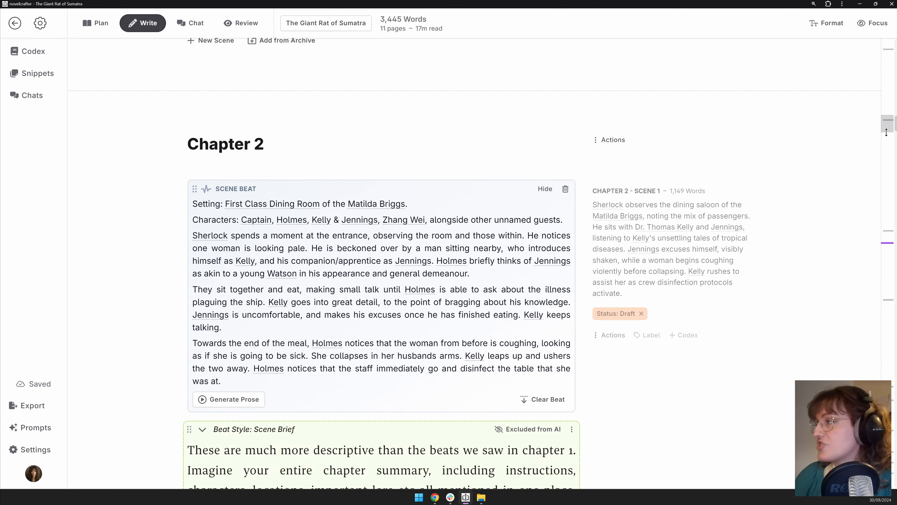
{"action": "left_click_drag", "start_coordinate": [887, 124], "coordinate": [879, 46]}
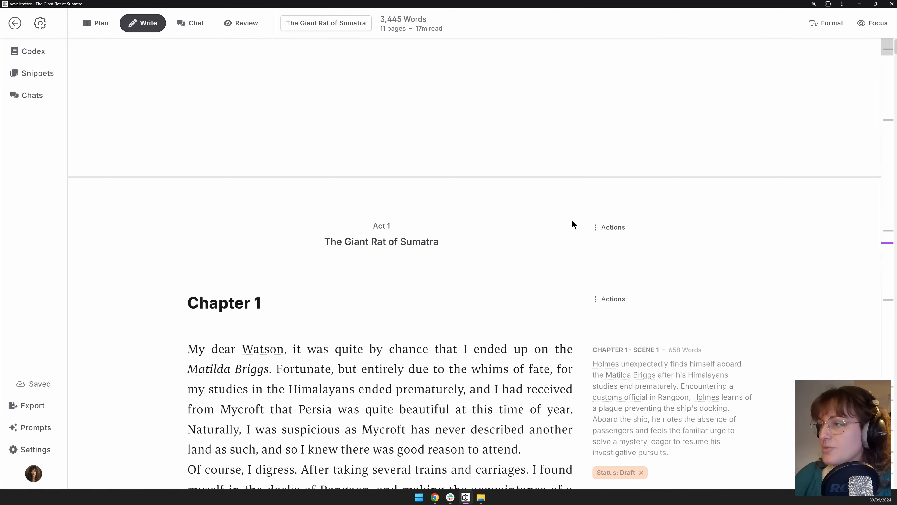
- Look over the actions available for Act 1, Chapter 1 and Chapter 1 Scene 1, closing each list again
{"action": "left_click", "coordinate": [604, 227]}
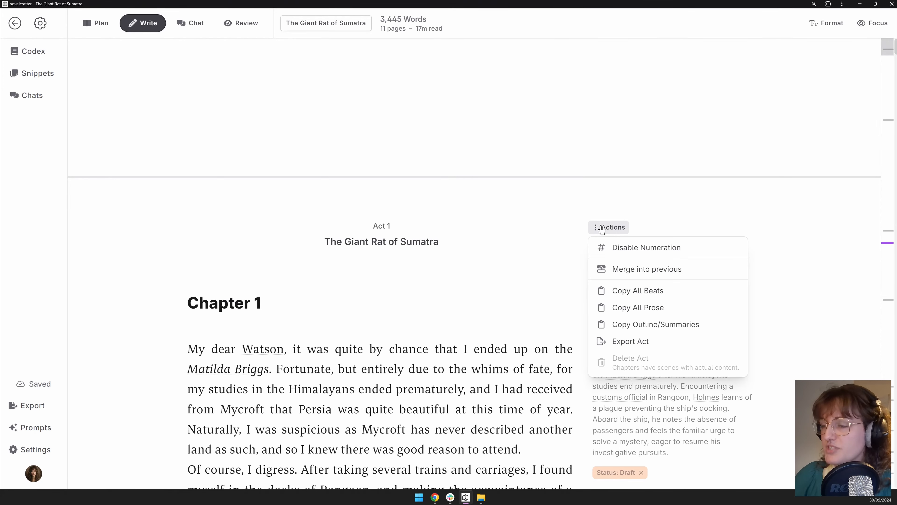
{"action": "left_click", "coordinate": [601, 229]}
{"action": "left_click", "coordinate": [604, 301]}
{"action": "left_click", "coordinate": [604, 300]}
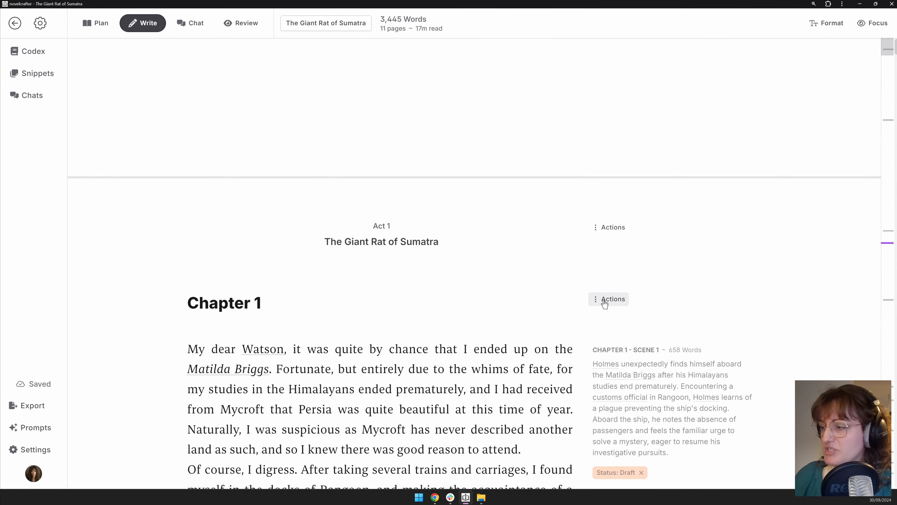
{"action": "scroll", "coordinate": [608, 318], "scroll_direction": "down", "scroll_amount": 4}
{"action": "left_click", "coordinate": [614, 355]}
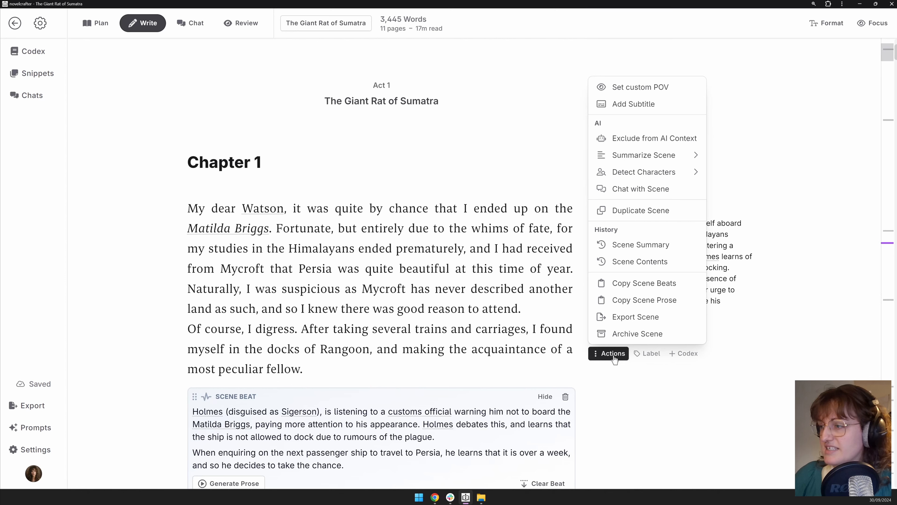
{"action": "left_click", "coordinate": [615, 358]}
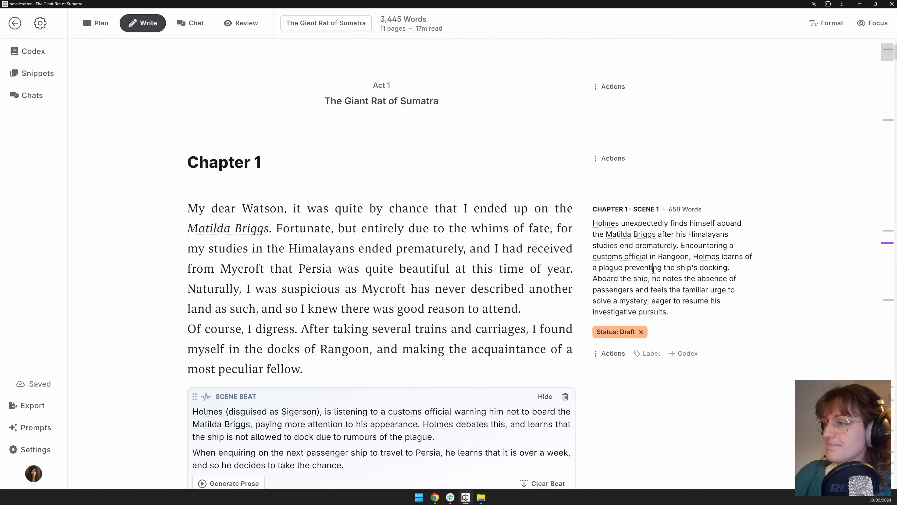
- Examine the summary of Chapter 1 Scene 1 and the labels that can be assigned to the scene, without changing either
{"action": "left_click_drag", "start_coordinate": [676, 290], "coordinate": [651, 269]}
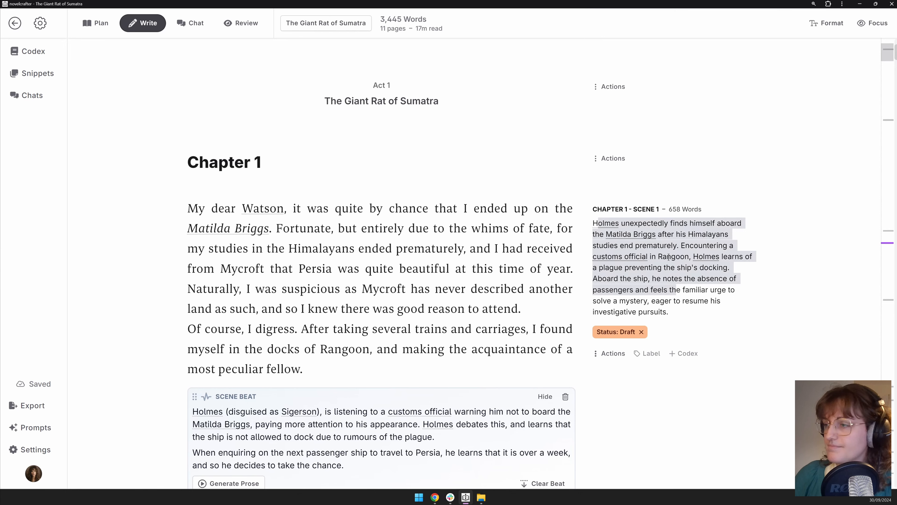
{"action": "left_click", "coordinate": [659, 254]}
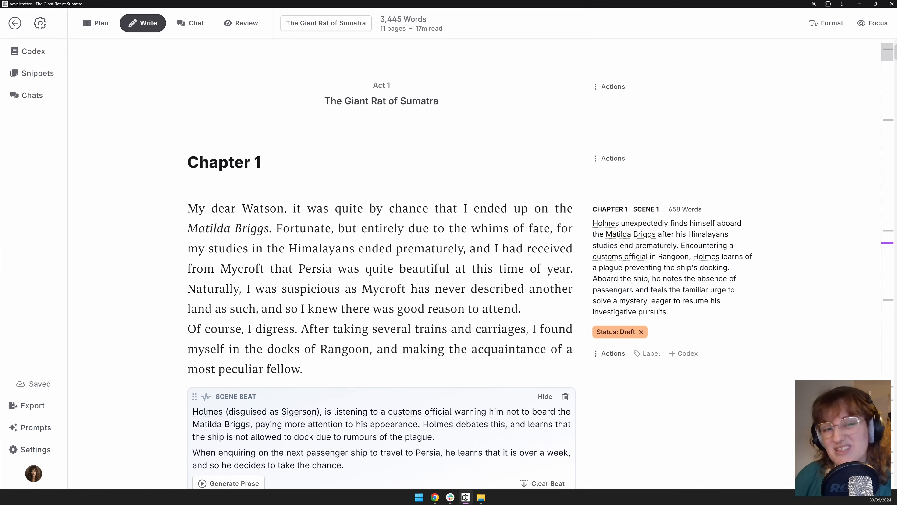
{"action": "left_click", "coordinate": [649, 353]}
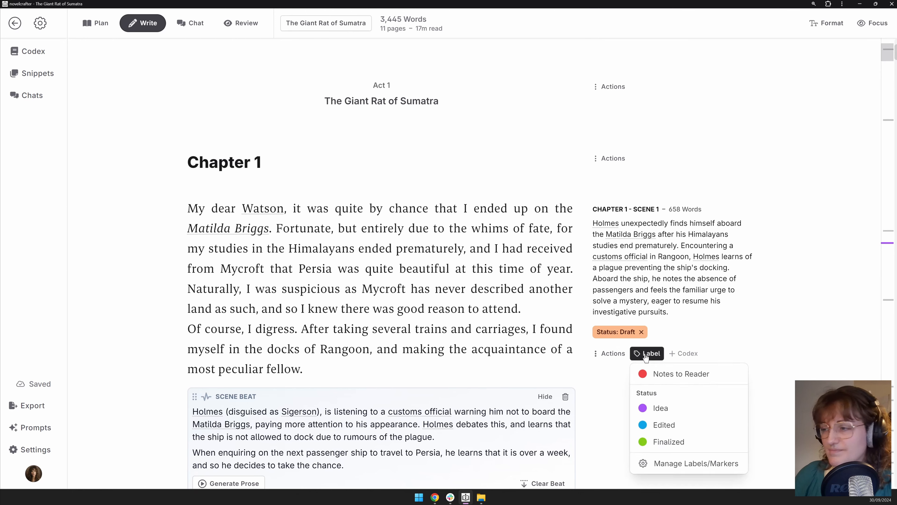
{"action": "left_click", "coordinate": [622, 301]}
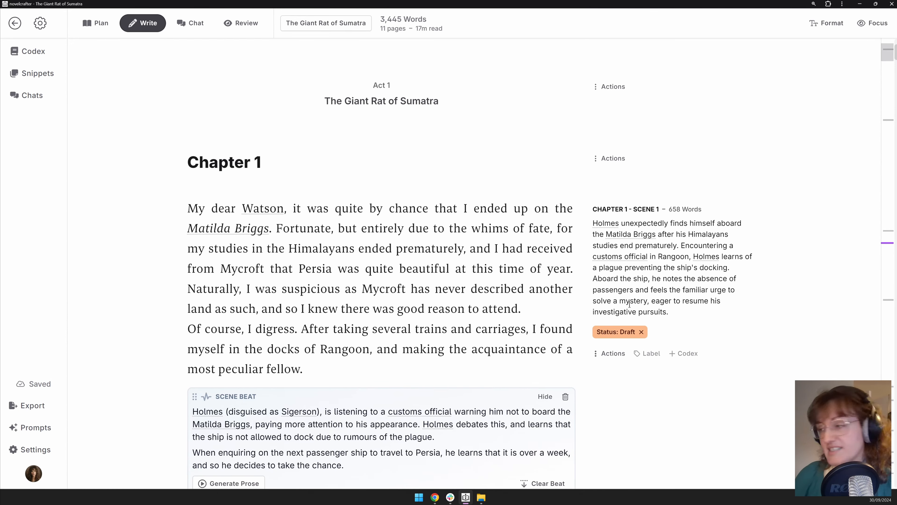
- Attach the Baritsu lore entry from the Codex to Chapter 1 Scene 1
{"action": "scroll", "coordinate": [629, 303], "scroll_direction": "down", "scroll_amount": 1}
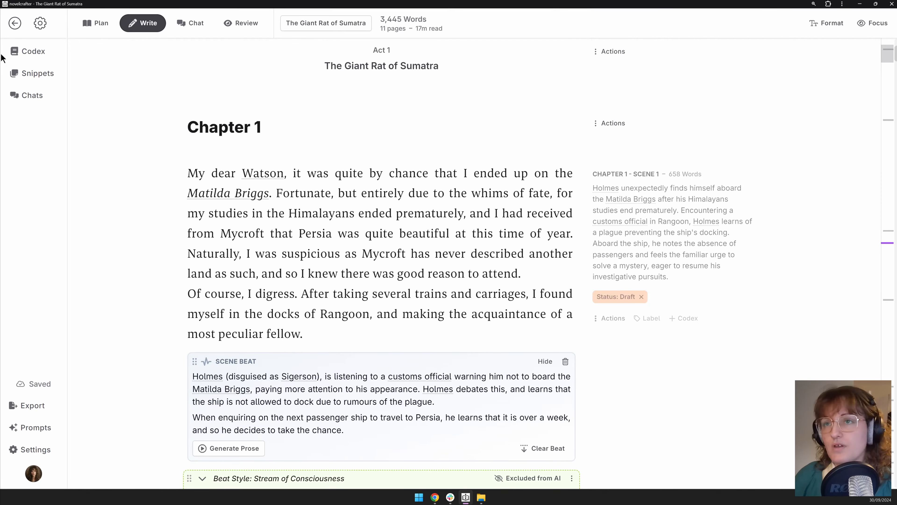
{"action": "left_click", "coordinate": [683, 317]}
{"action": "scroll", "coordinate": [721, 244], "scroll_direction": "down", "scroll_amount": 1}
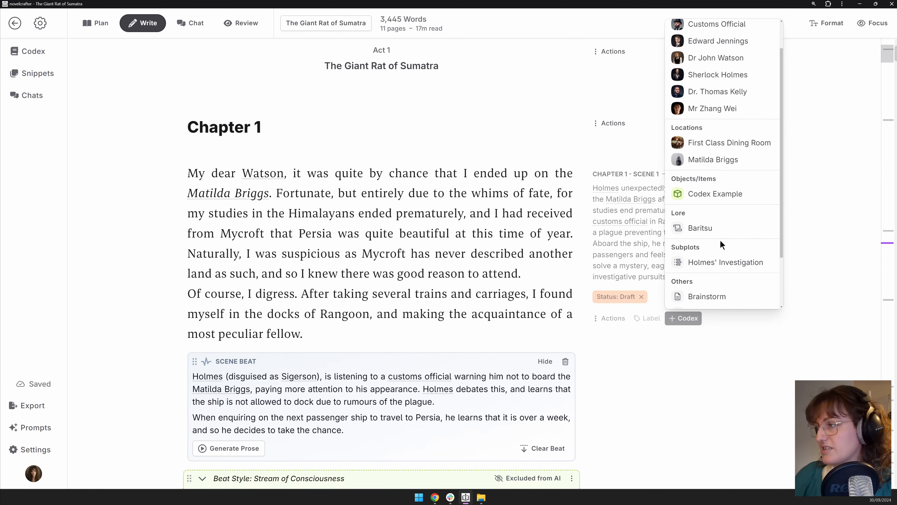
{"action": "left_click", "coordinate": [719, 232]}
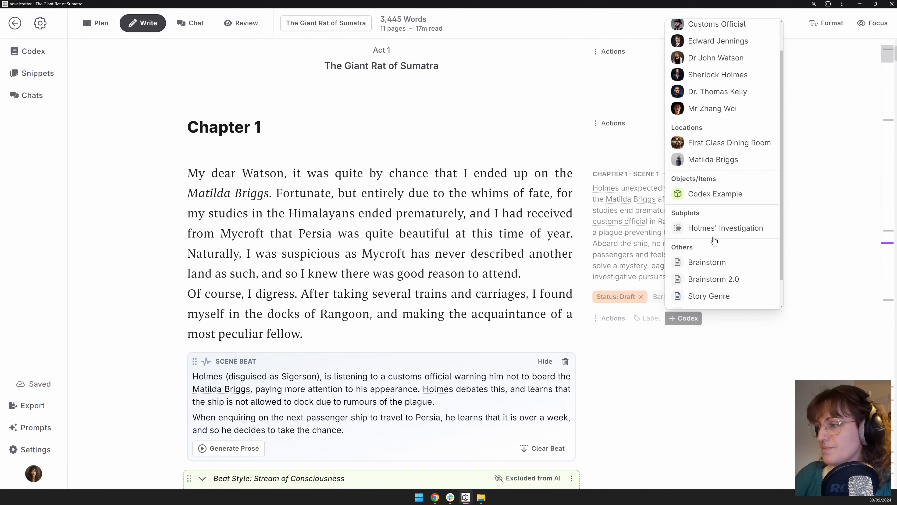
- Preview the General Purpose prompt for the first scene beat, highlight the Baritsu lore line in it, and close the preview
{"action": "left_click", "coordinate": [235, 453]}
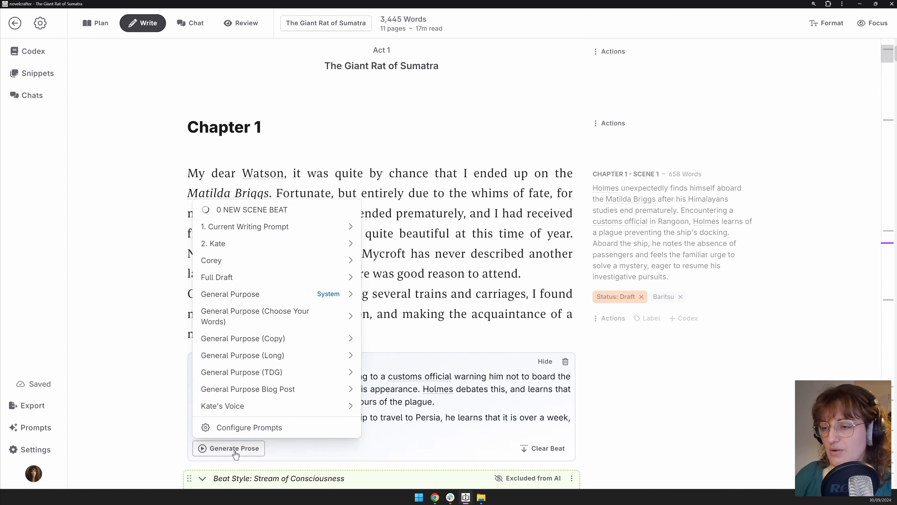
{"action": "mouse_move", "coordinate": [277, 299]}
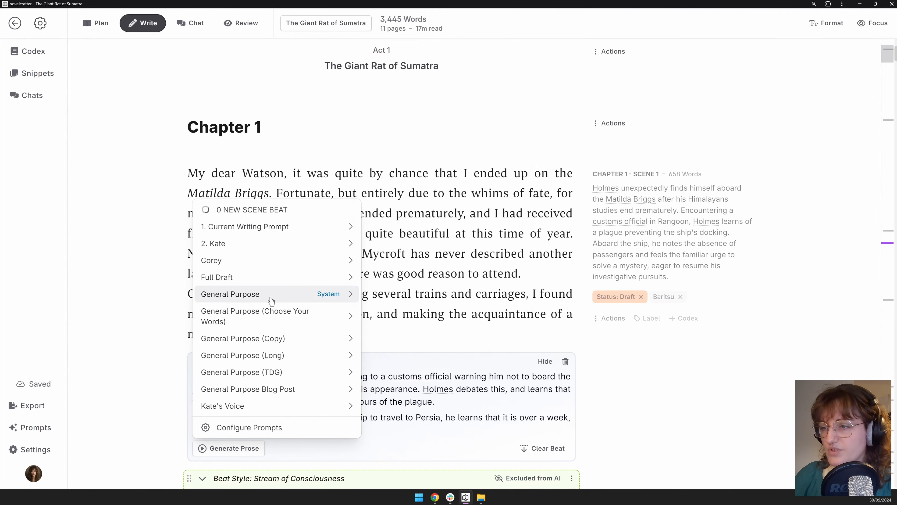
{"action": "left_click", "coordinate": [439, 302]}
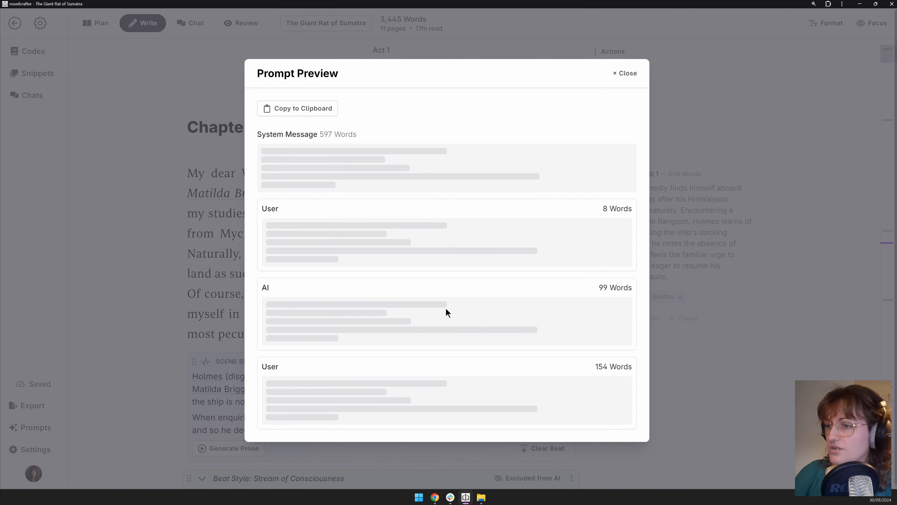
{"action": "scroll", "coordinate": [431, 303], "scroll_direction": "down", "scroll_amount": 3}
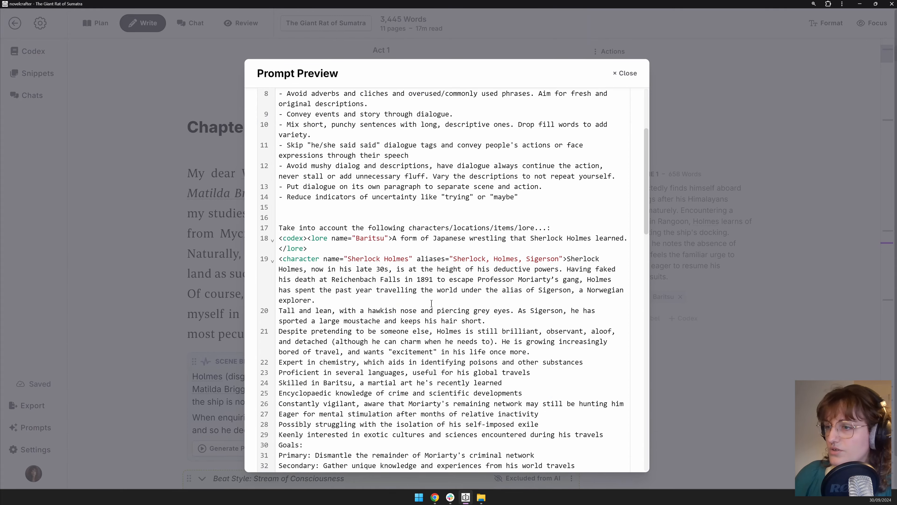
{"action": "scroll", "coordinate": [431, 303], "scroll_direction": "down", "scroll_amount": 3}
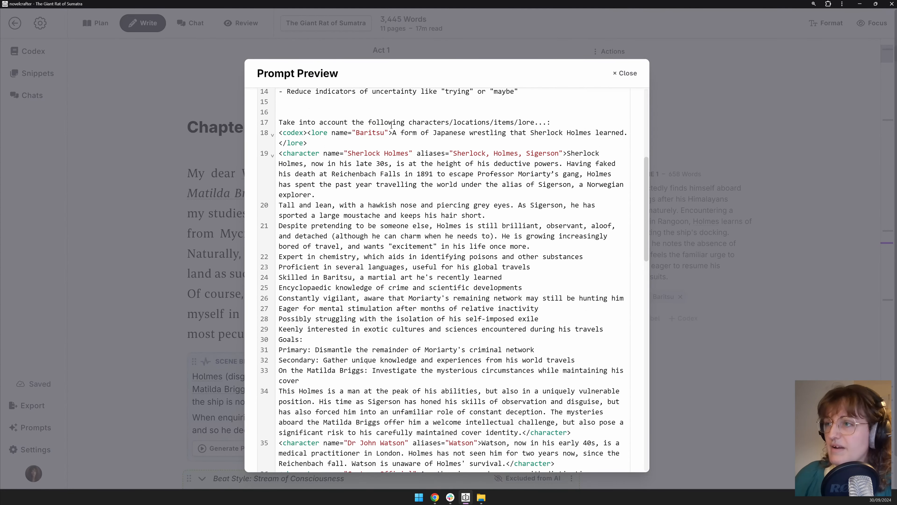
{"action": "triple_click", "coordinate": [306, 132]}
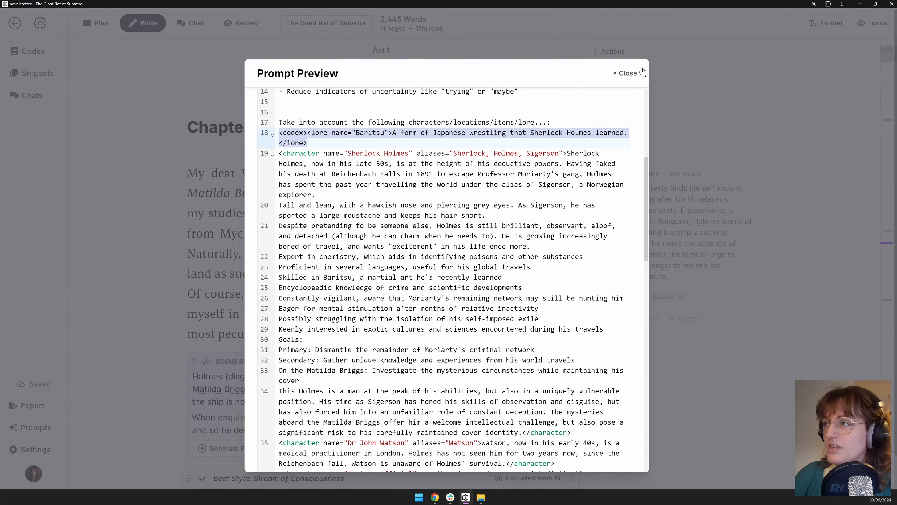
{"action": "left_click", "coordinate": [626, 73]}
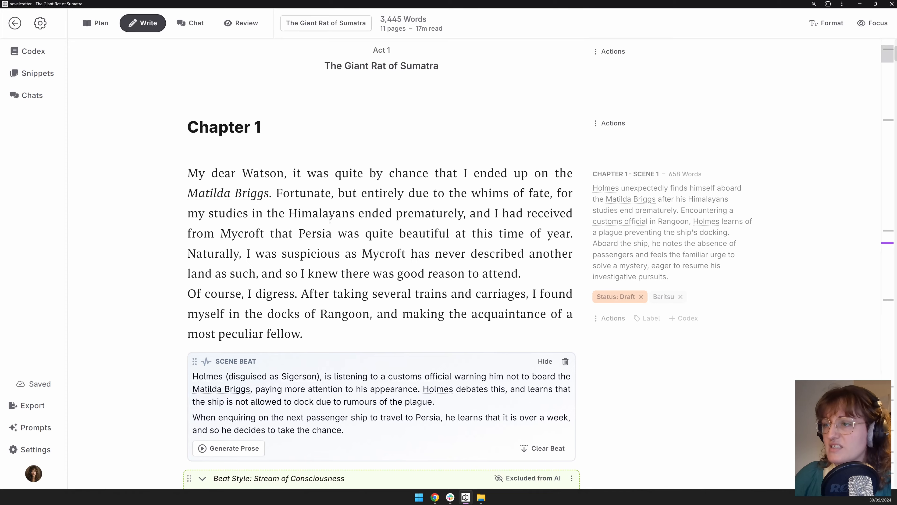
- Remove the Baritsu entry from Chapter 1 Scene 1
{"action": "scroll", "coordinate": [402, 165], "scroll_direction": "up", "scroll_amount": 3}
{"action": "scroll", "coordinate": [298, 325], "scroll_direction": "down", "scroll_amount": 4}
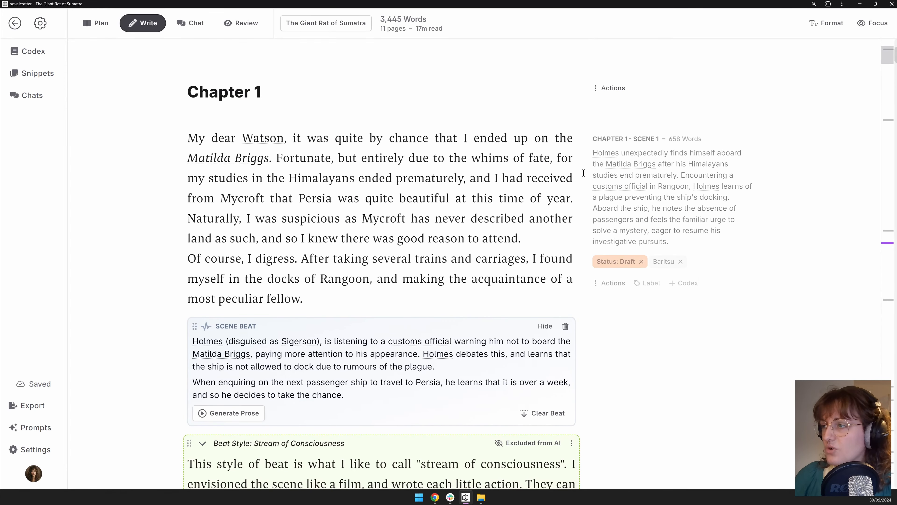
{"action": "left_click", "coordinate": [681, 261]}
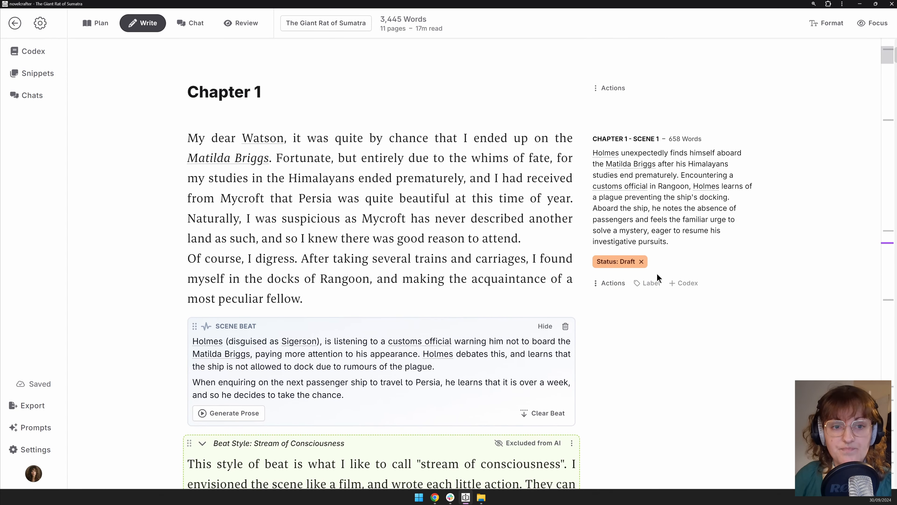
- Look through the manuscript from Chapter 1 to the Epilogue, examining the options for adding scenes and chapters
{"action": "scroll", "coordinate": [769, 399], "scroll_direction": "down", "scroll_amount": 15}
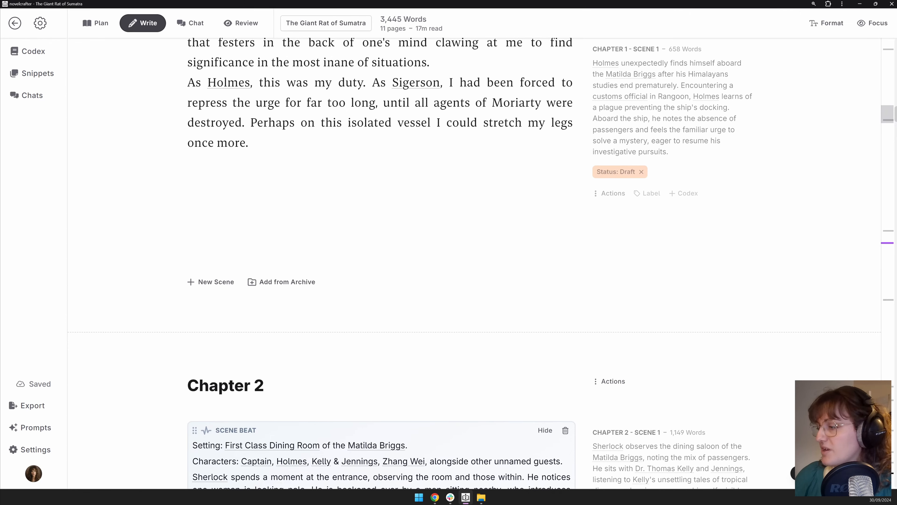
{"action": "key", "text": "End"}
{"action": "scroll", "coordinate": [242, 277], "scroll_direction": "down", "scroll_amount": 3}
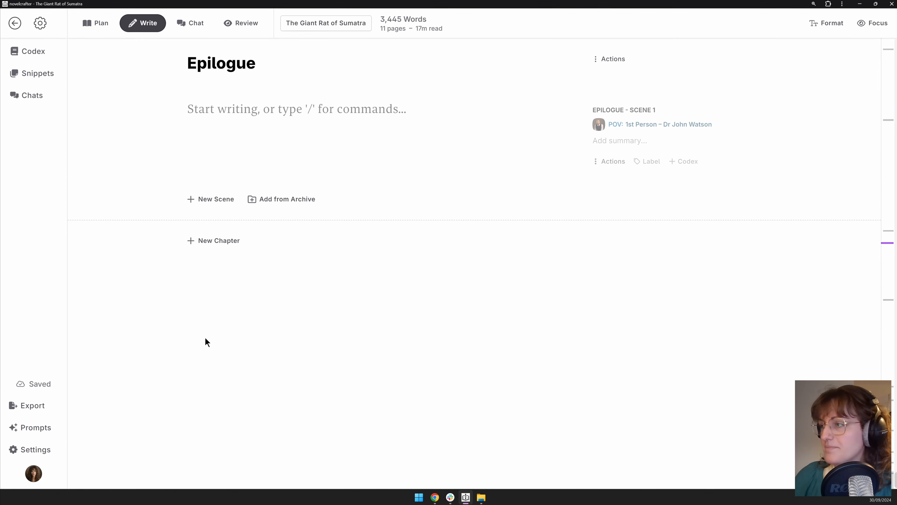
{"action": "scroll", "coordinate": [205, 342], "scroll_direction": "up", "scroll_amount": 5}
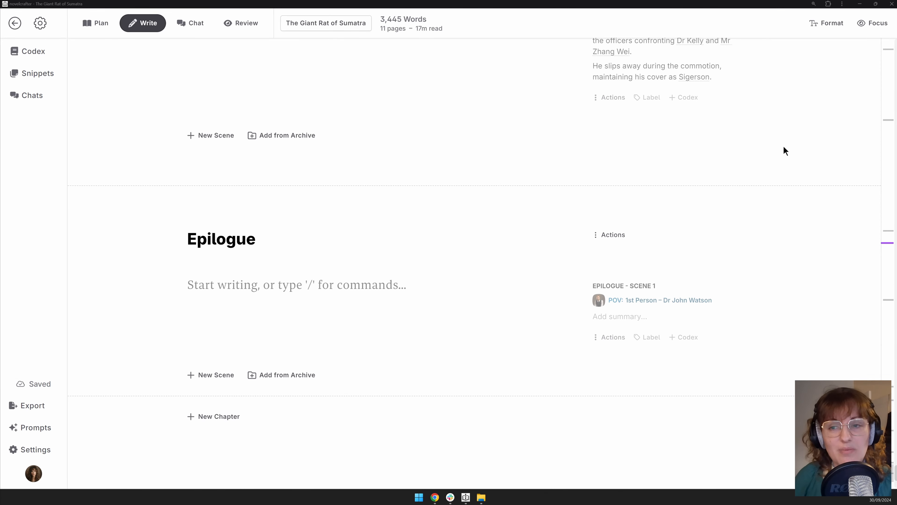
- Turn on focus mode, browse from the Epilogue back up to Chapter 6, and turn focus mode off again
{"action": "left_click", "coordinate": [869, 23]}
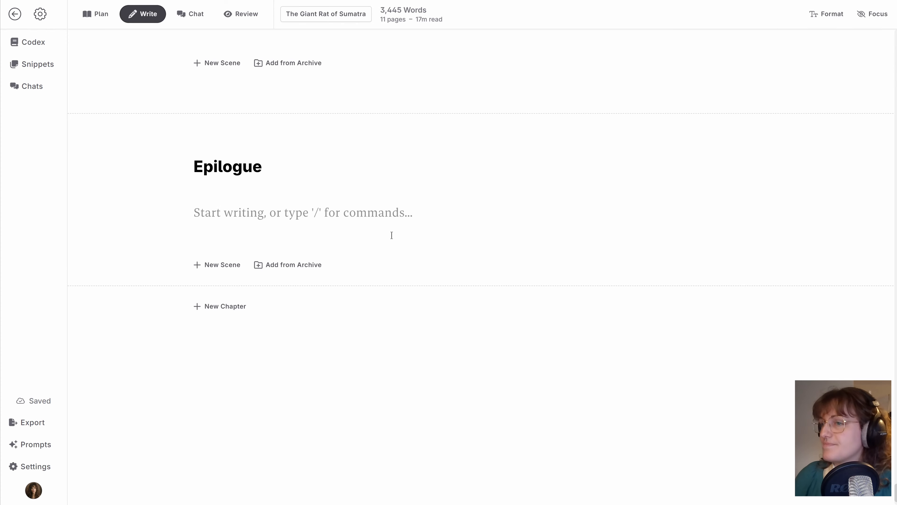
{"action": "scroll", "coordinate": [279, 191], "scroll_direction": "up", "scroll_amount": 3}
{"action": "scroll", "coordinate": [239, 170], "scroll_direction": "up", "scroll_amount": 5}
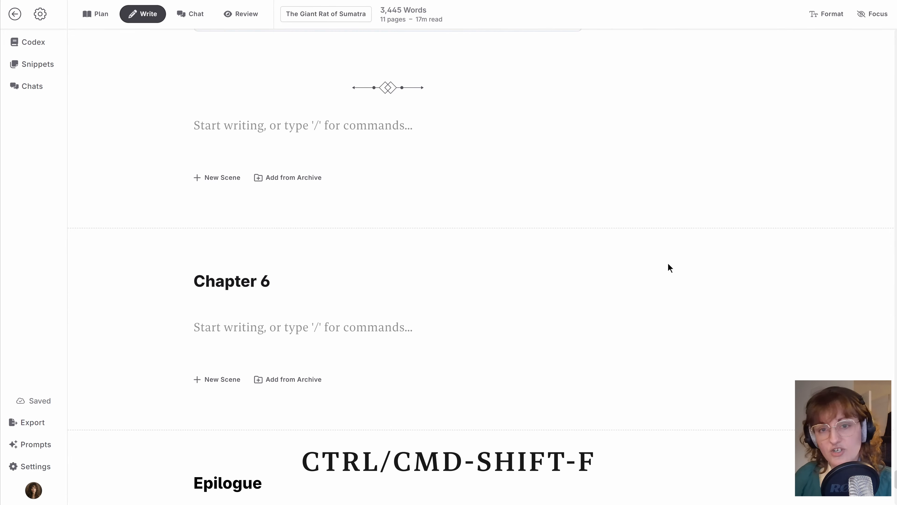
{"action": "key", "text": "ctrl+shift+f"}
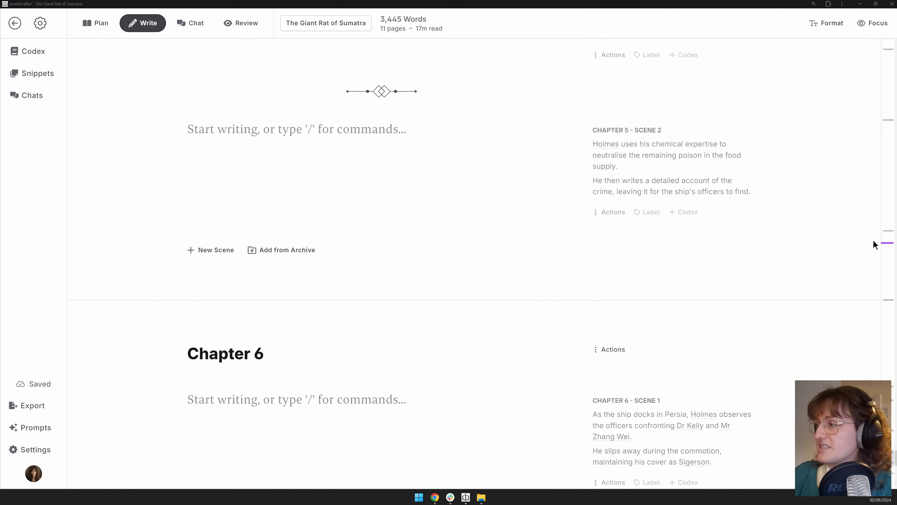
- Jump through the manuscript outline to Chapter 2 and back to the start of Act 1
{"action": "left_click", "coordinate": [888, 120]}
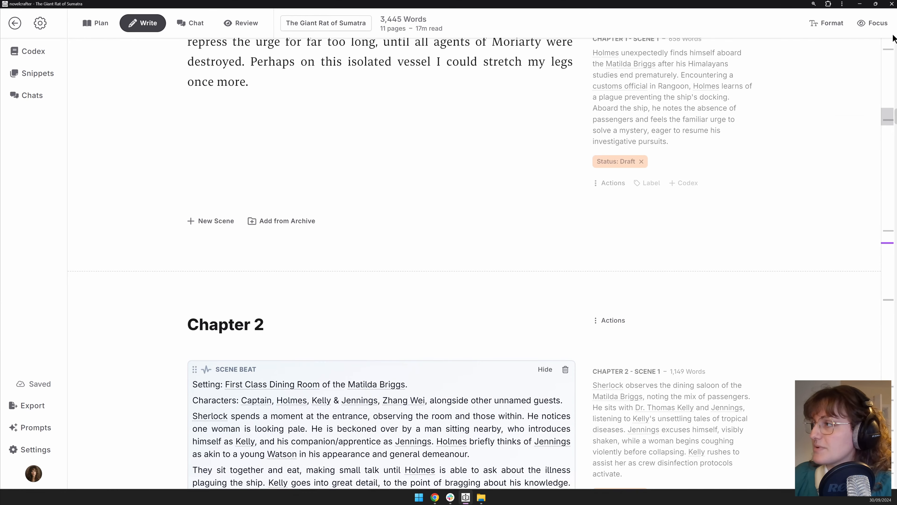
{"action": "left_click", "coordinate": [890, 50]}
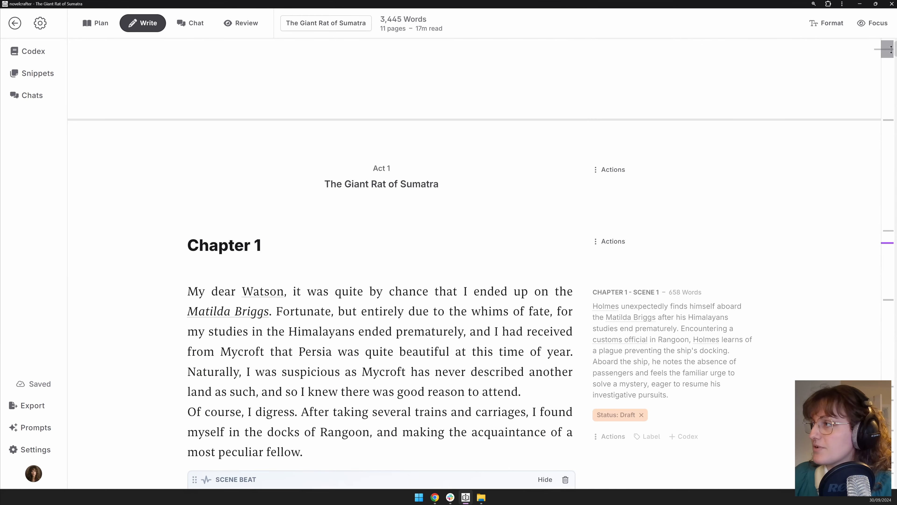
{"action": "left_click", "coordinate": [888, 243]}
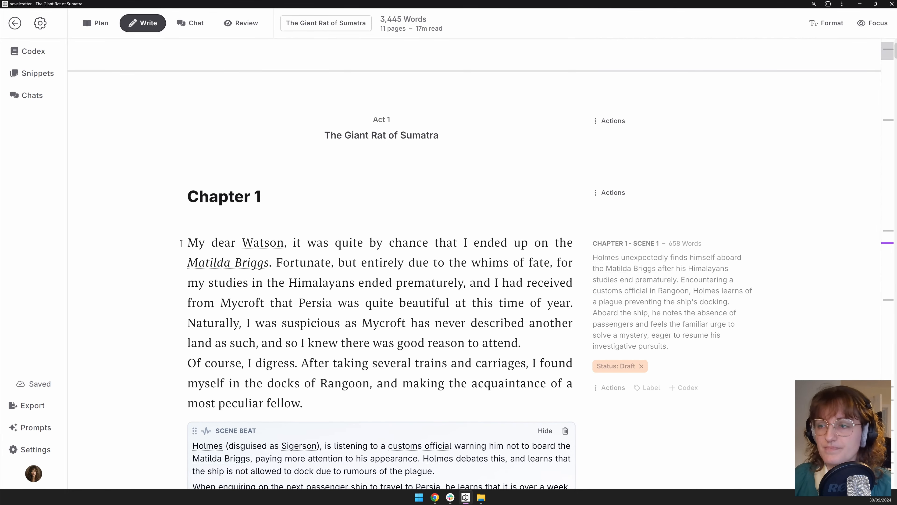
- Select Chapter 1's opening sentence, check the highlight colours, and try block quote formatting on its paragraph before removing it
{"action": "left_click_drag", "start_coordinate": [180, 244], "coordinate": [277, 262]}
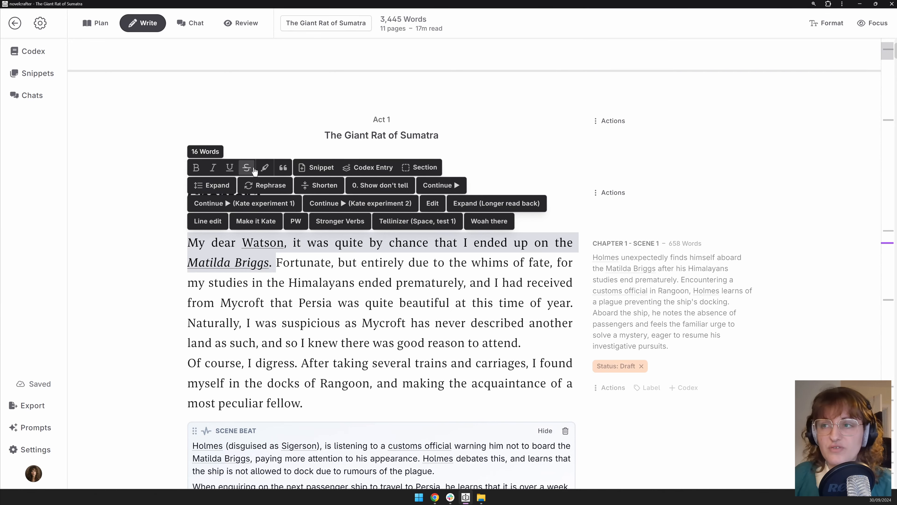
{"action": "left_click", "coordinate": [265, 168]}
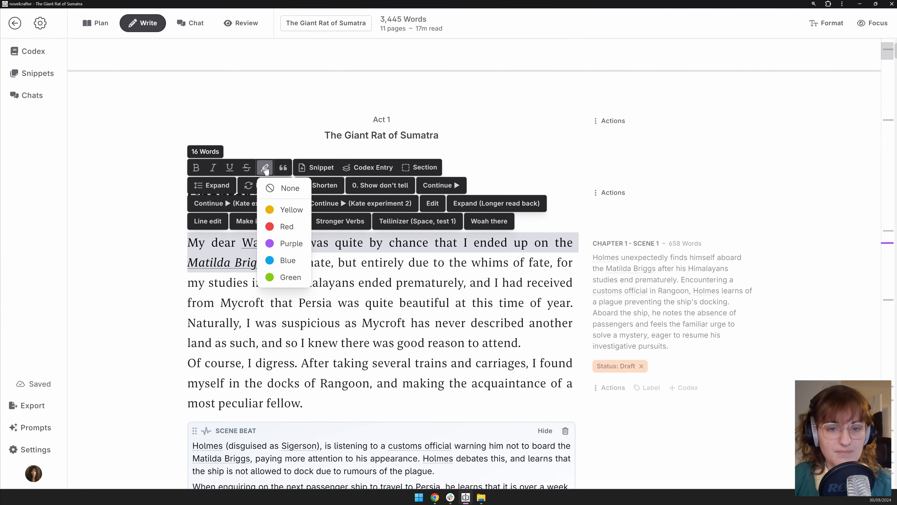
{"action": "left_click", "coordinate": [284, 168]}
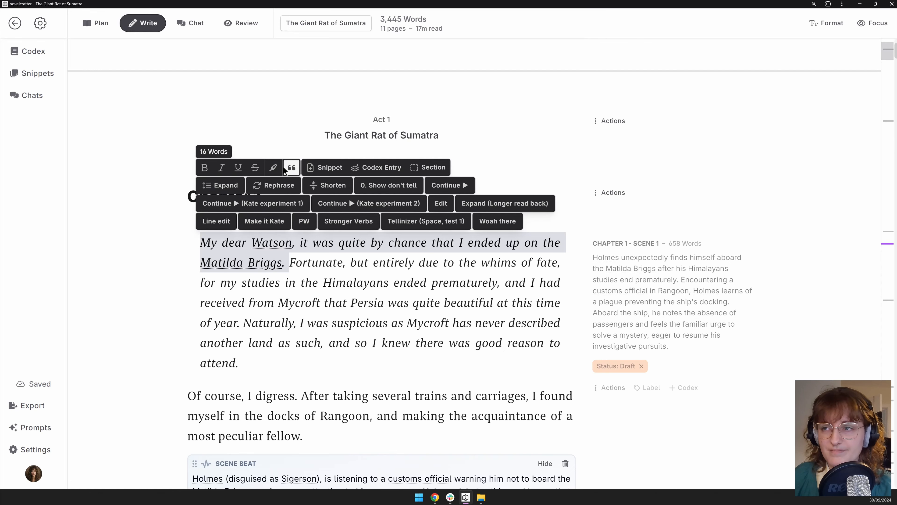
{"action": "left_click", "coordinate": [290, 169]}
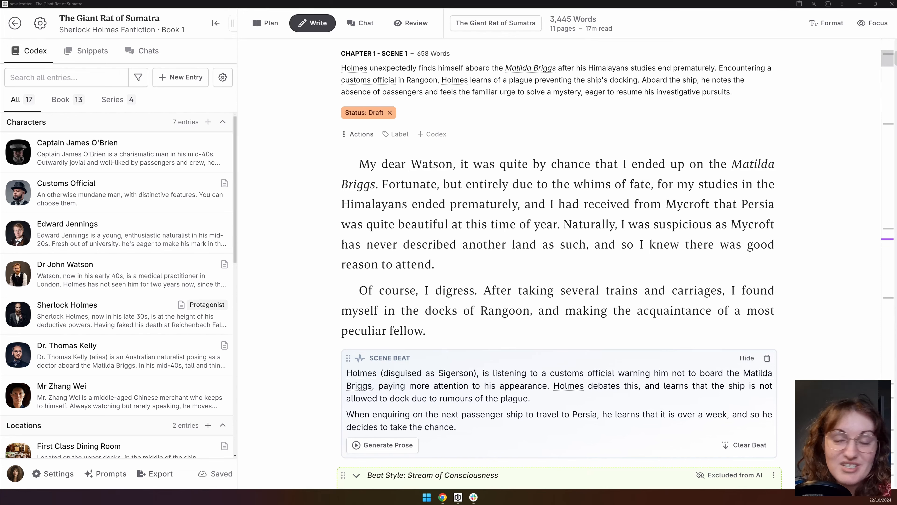
- Select Chapter 1's opening paragraph and check the available heading levels and list options
{"action": "triple_click", "coordinate": [491, 166]}
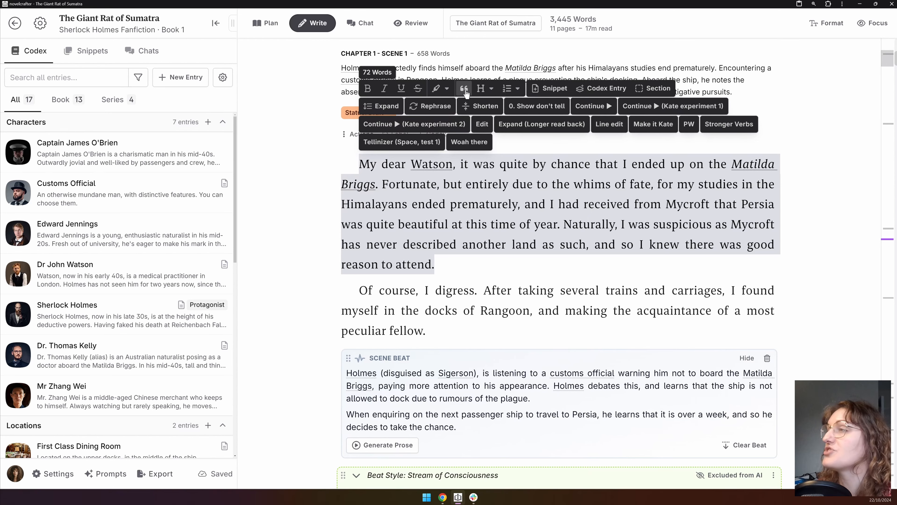
{"action": "left_click", "coordinate": [482, 88]}
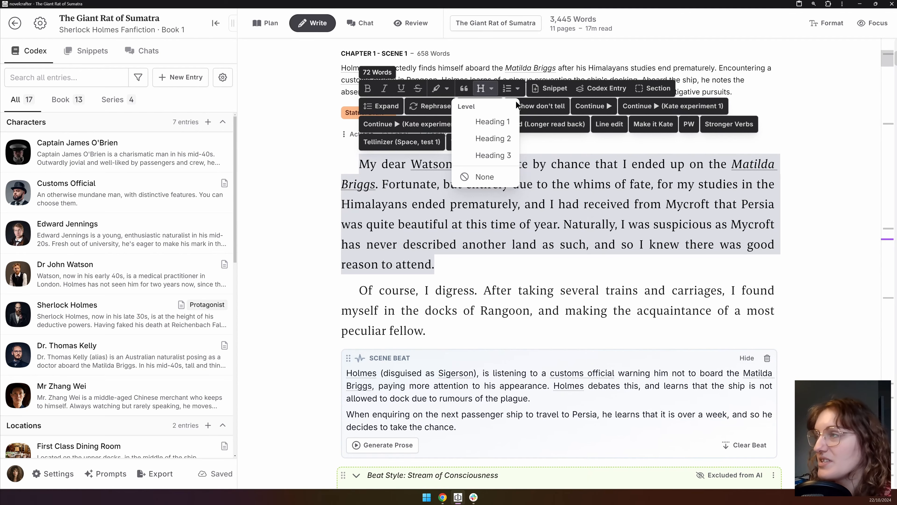
{"action": "left_click", "coordinate": [517, 88]}
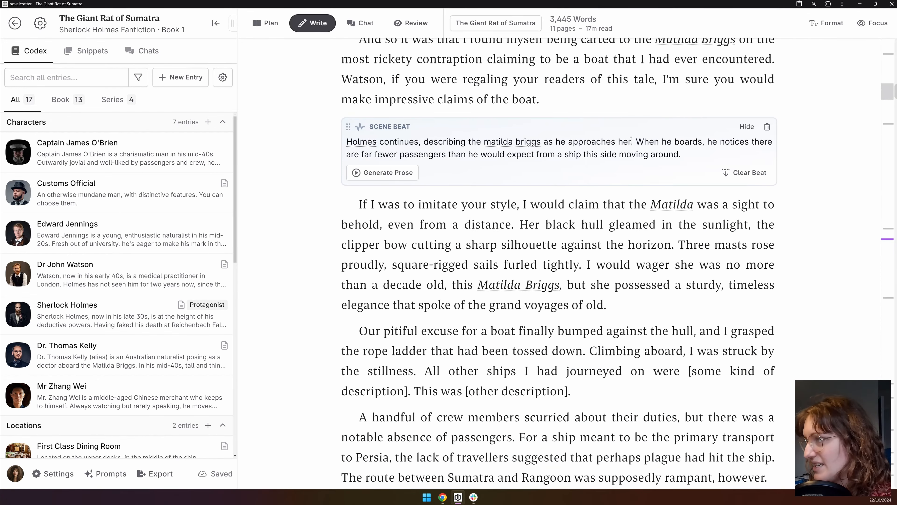
- Insert "in a bullet point list" after "as he approaches her" in the scene beat describing the Matilda Briggs
{"action": "type", "text": "in a bulle"}
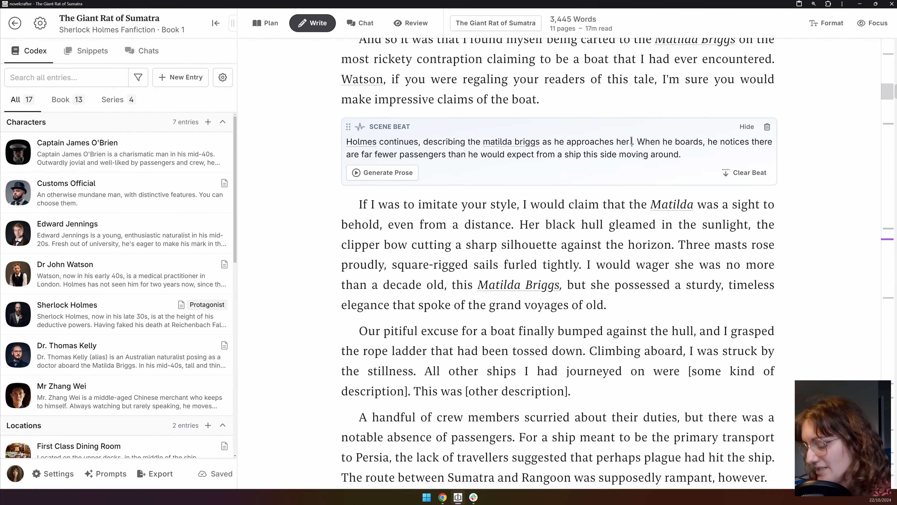
{"action": "type", "text": "t point list"}
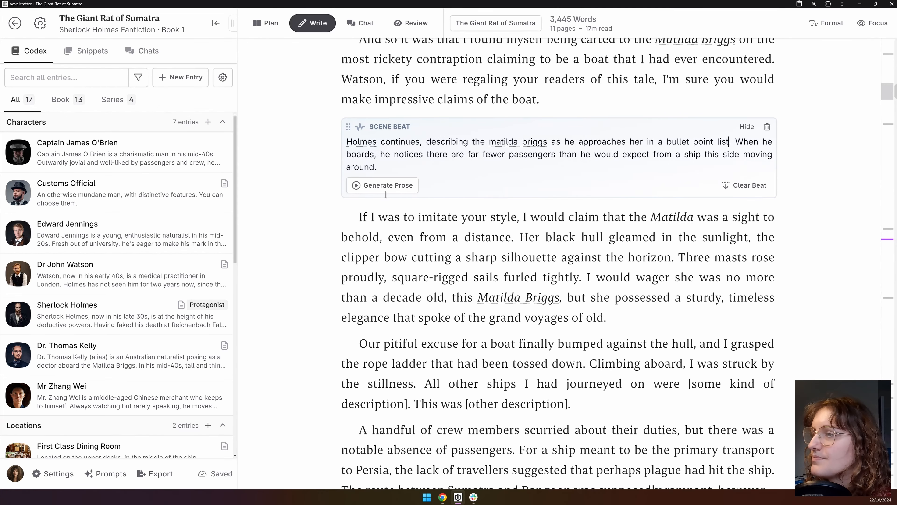
- Generate prose from that scene beat using the General Purpose prompt with OpenAI GPT-4o mini, and discard the generated text
{"action": "left_click", "coordinate": [387, 187]}
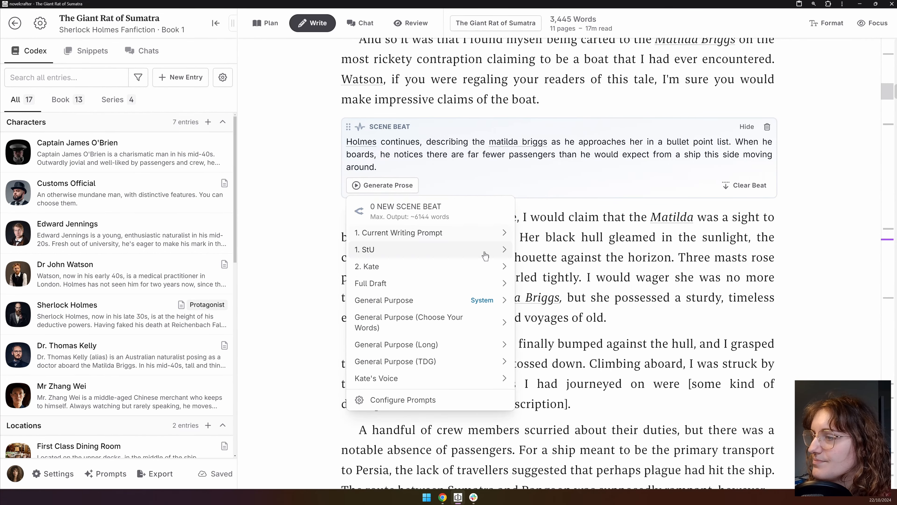
{"action": "mouse_move", "coordinate": [459, 304]}
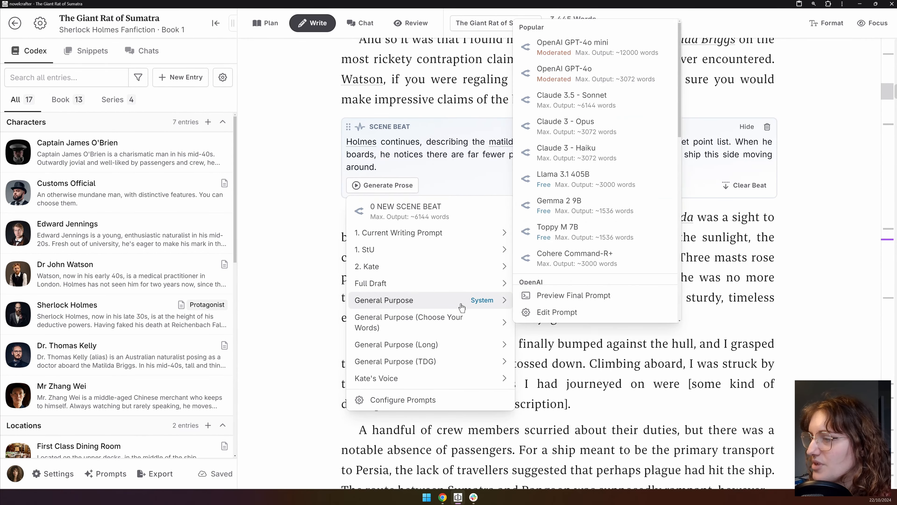
{"action": "left_click", "coordinate": [611, 48]}
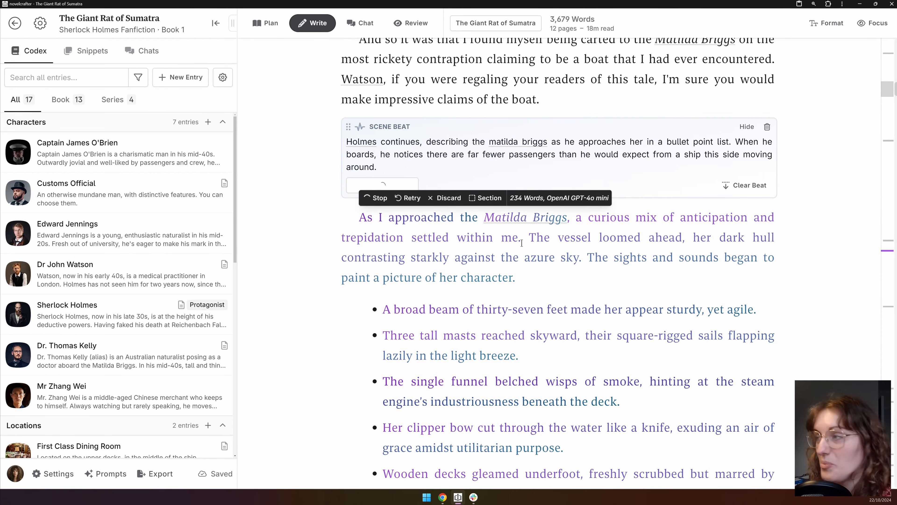
{"action": "left_click", "coordinate": [439, 198]}
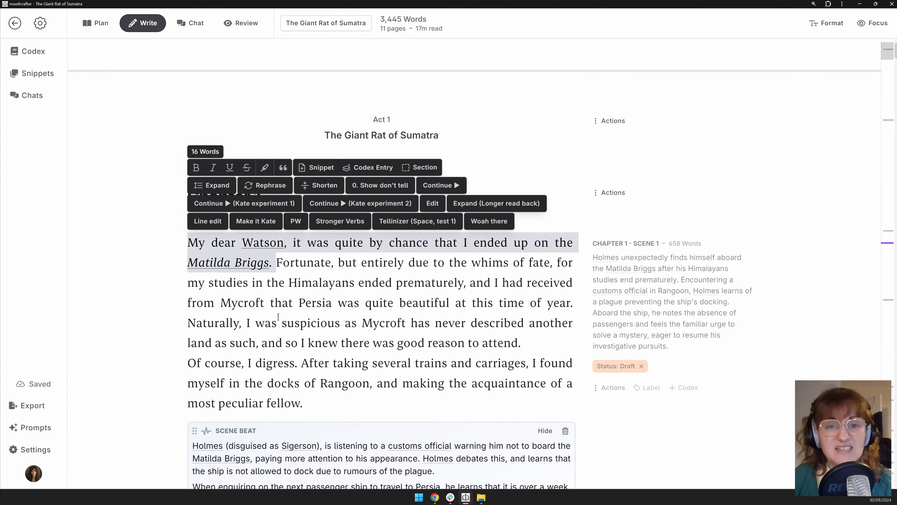
- Save Chapter 1's opening paragraph as a snippet and delete that snippet again
{"action": "left_click", "coordinate": [341, 320]}
{"action": "double_click", "coordinate": [342, 283]}
{"action": "left_click", "coordinate": [342, 283]}
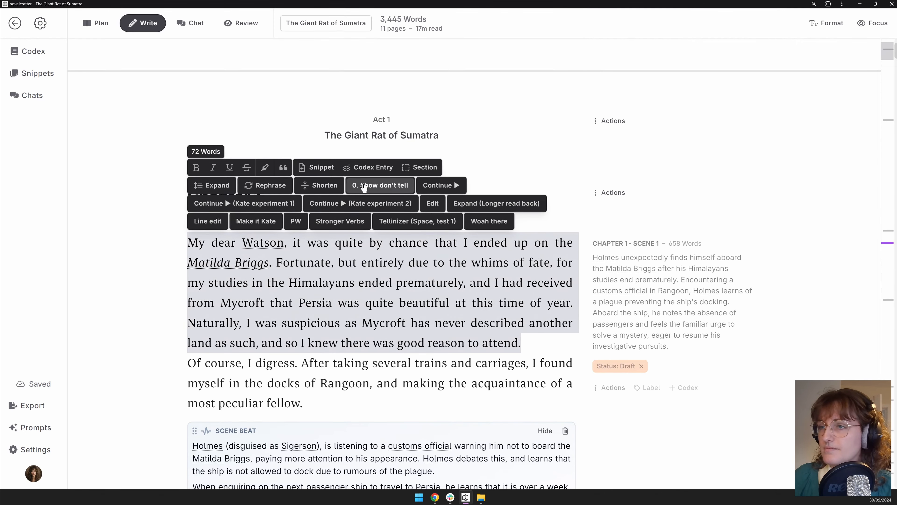
{"action": "left_click", "coordinate": [329, 173]}
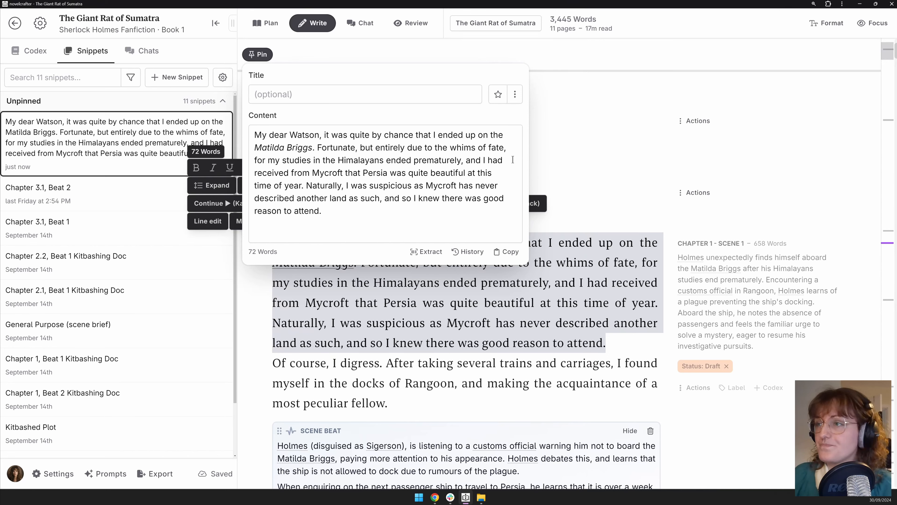
{"action": "left_click", "coordinate": [515, 94]}
{"action": "left_click", "coordinate": [456, 134]}
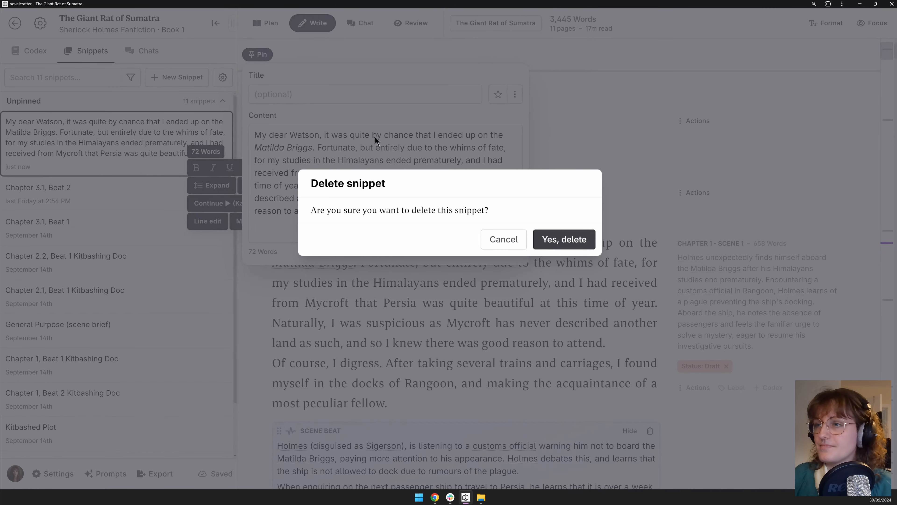
{"action": "left_click", "coordinate": [577, 239]}
{"action": "left_click", "coordinate": [365, 270]}
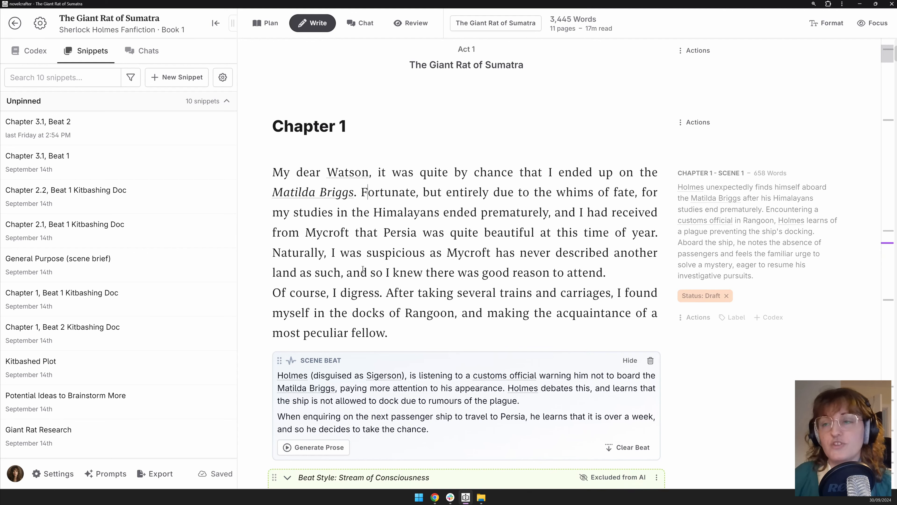
- Create a Codex entry from the word "Persia" in the opening paragraph and delete the entry again
{"action": "double_click", "coordinate": [401, 232]}
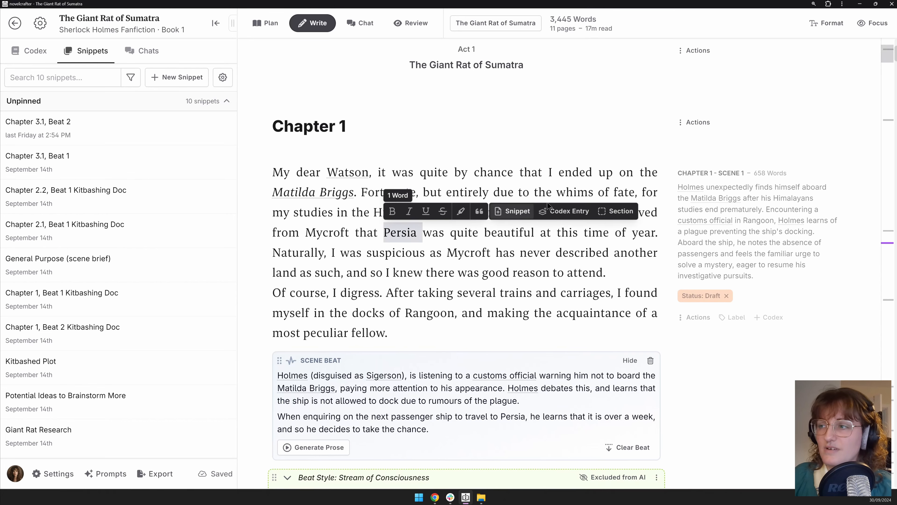
{"action": "left_click", "coordinate": [565, 212]}
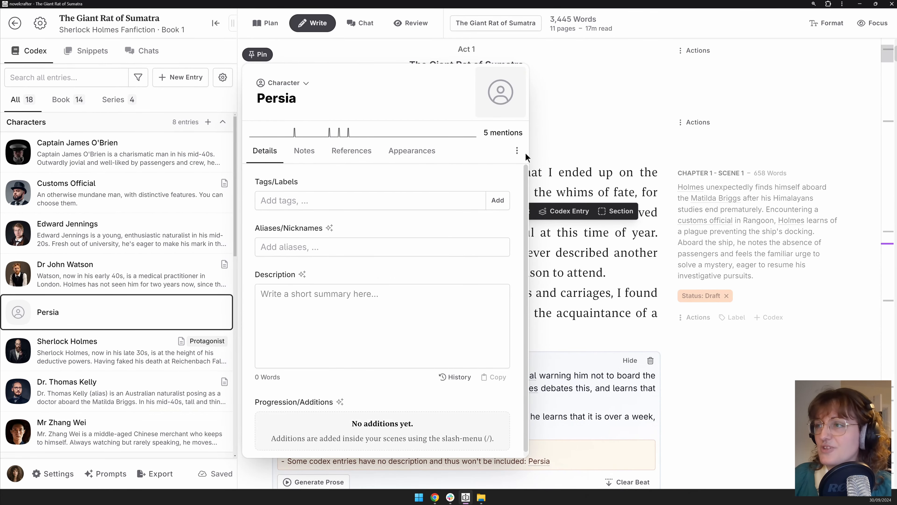
{"action": "left_click", "coordinate": [517, 151]}
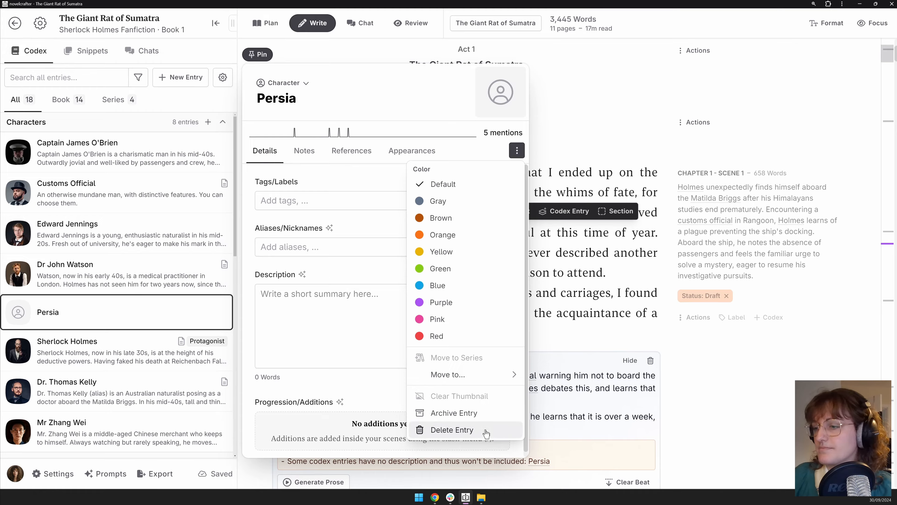
{"action": "left_click", "coordinate": [436, 430]}
{"action": "left_click", "coordinate": [556, 241]}
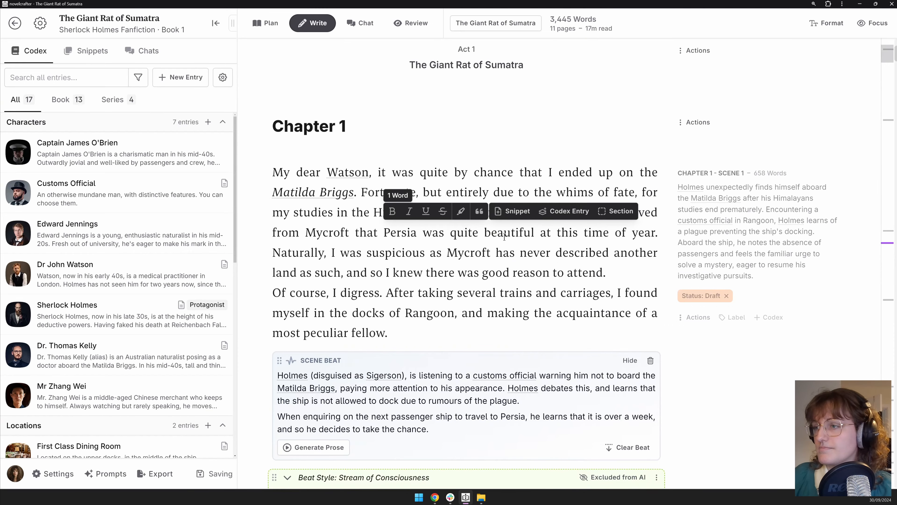
- Create a Codex entry from the whole opening paragraph of Chapter 1 and delete the entry again
{"action": "triple_click", "coordinate": [467, 232]}
{"action": "left_click", "coordinate": [445, 98]}
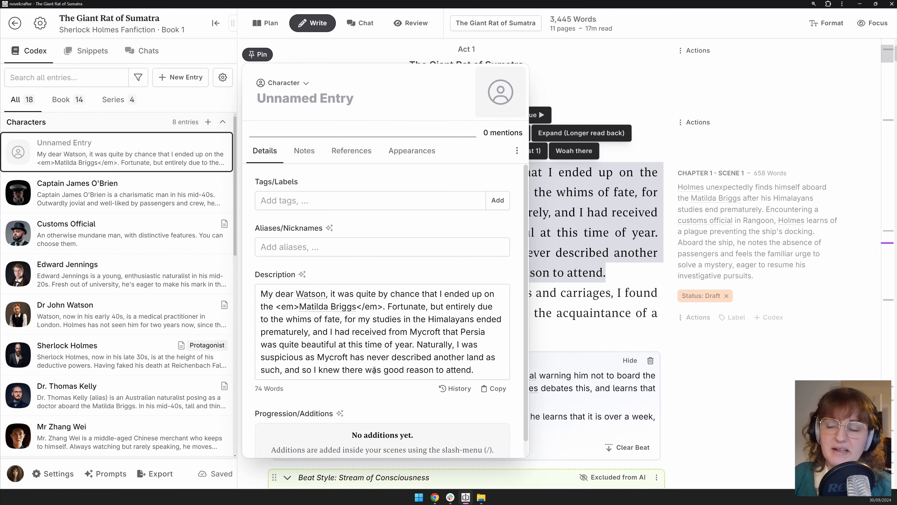
{"action": "left_click", "coordinate": [517, 150]}
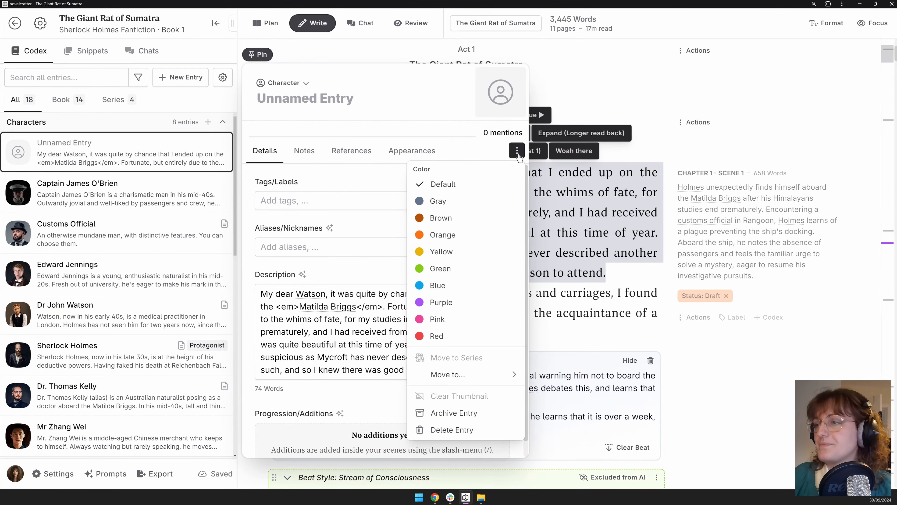
{"action": "left_click", "coordinate": [454, 429]}
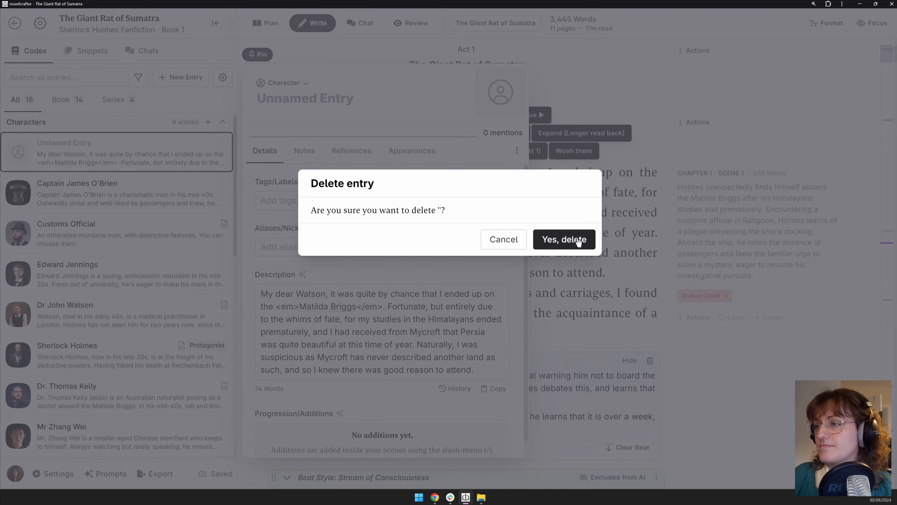
{"action": "left_click", "coordinate": [568, 239]}
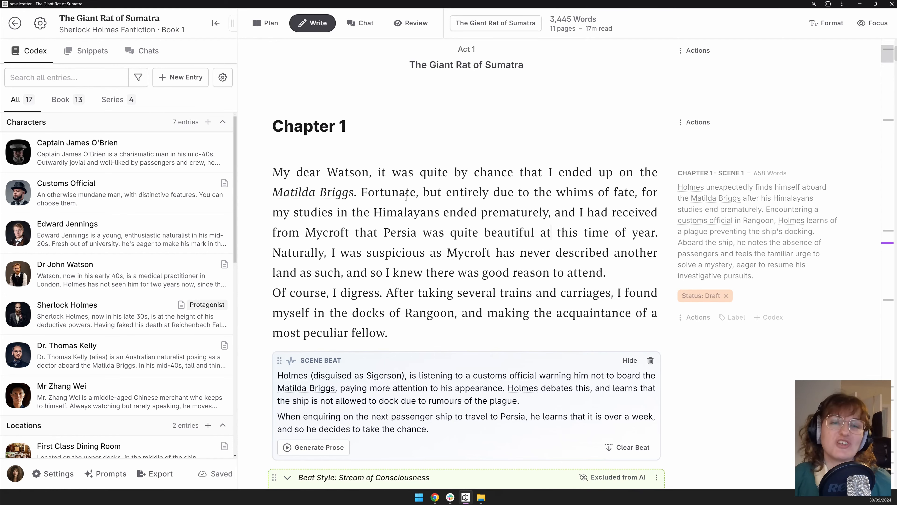
- Turn Chapter 1's opening paragraph into a section and title it "Test"
{"action": "triple_click", "coordinate": [434, 211]}
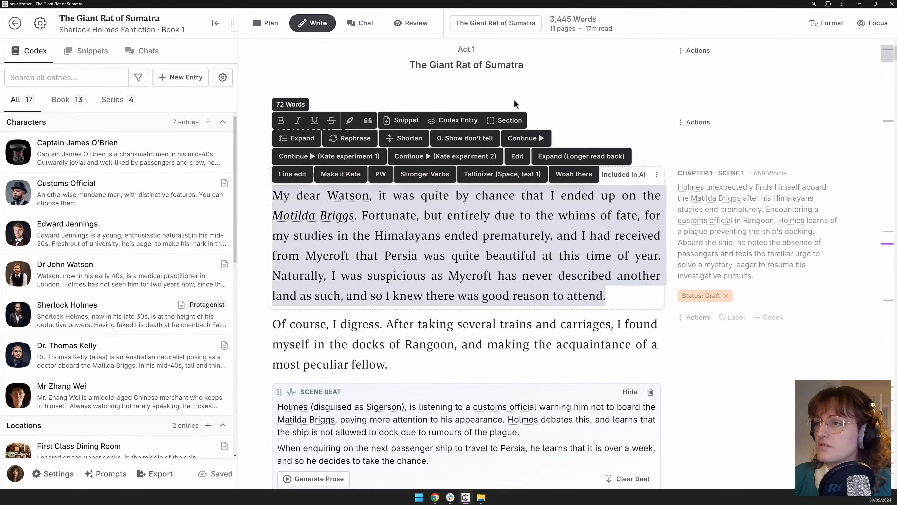
{"action": "left_click", "coordinate": [515, 103]}
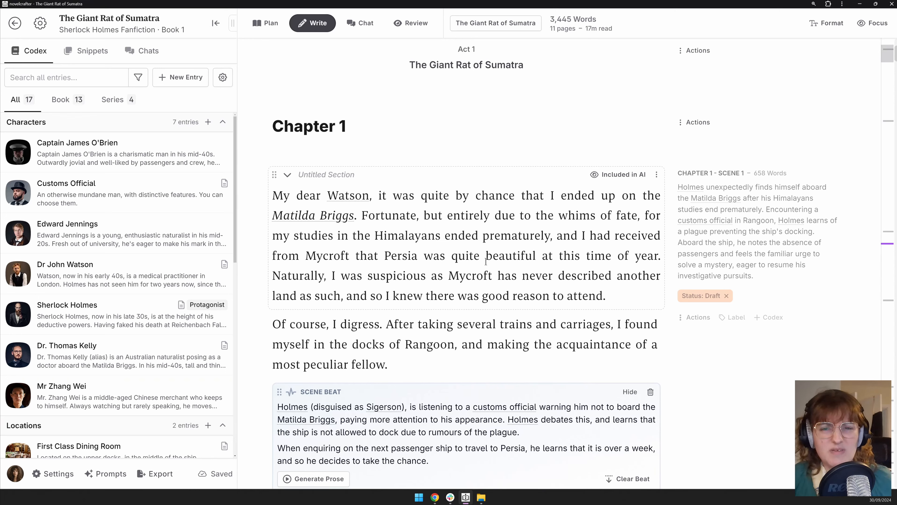
{"action": "left_click", "coordinate": [486, 261]}
{"action": "left_click", "coordinate": [345, 175]}
{"action": "type", "text": "Test"}
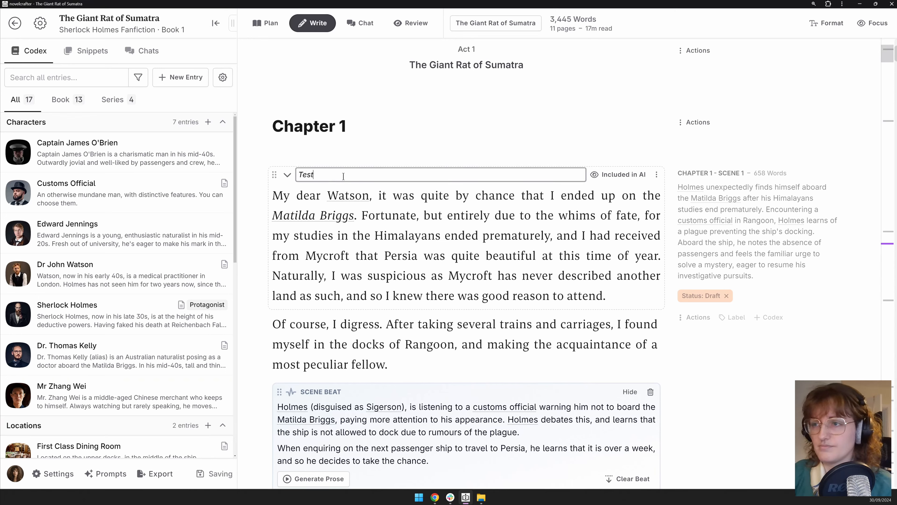
- Move the Test section below the following paragraph and back to the chapter start, and try collapsing and expanding it
{"action": "left_click_drag", "start_coordinate": [274, 175], "coordinate": [282, 348]}
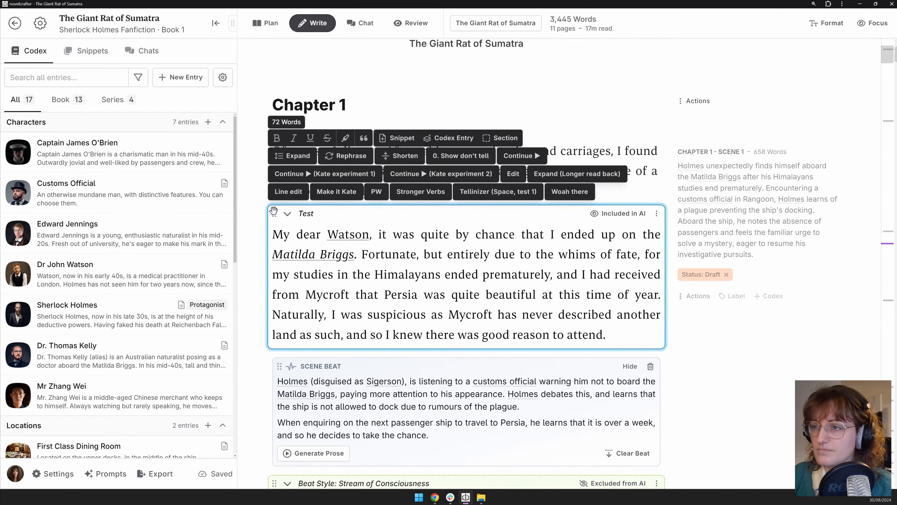
{"action": "left_click_drag", "start_coordinate": [274, 212], "coordinate": [274, 155]}
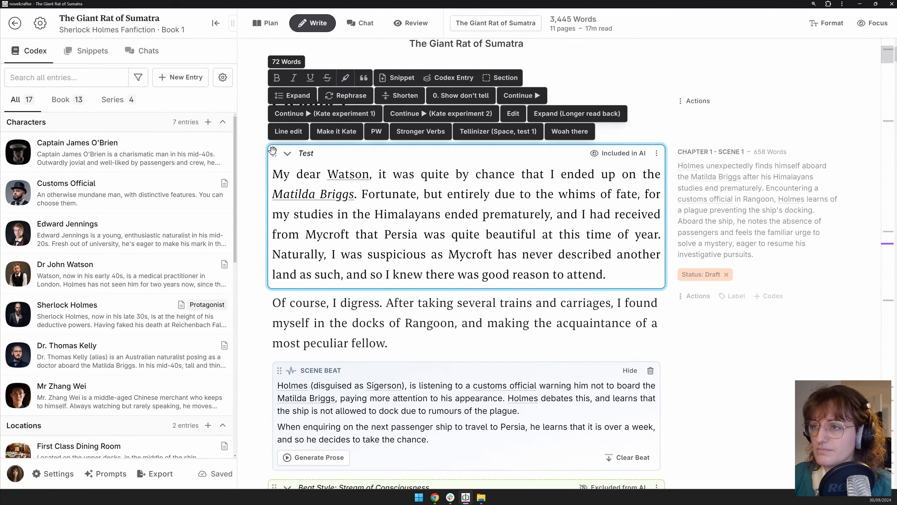
{"action": "left_click", "coordinate": [288, 154]}
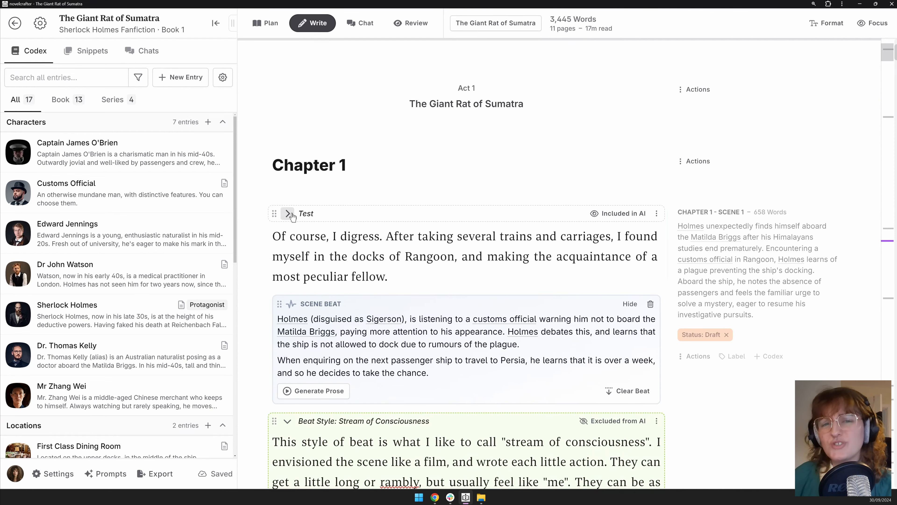
{"action": "left_click", "coordinate": [289, 213]}
{"action": "scroll", "coordinate": [370, 213], "scroll_direction": "down", "scroll_amount": 1}
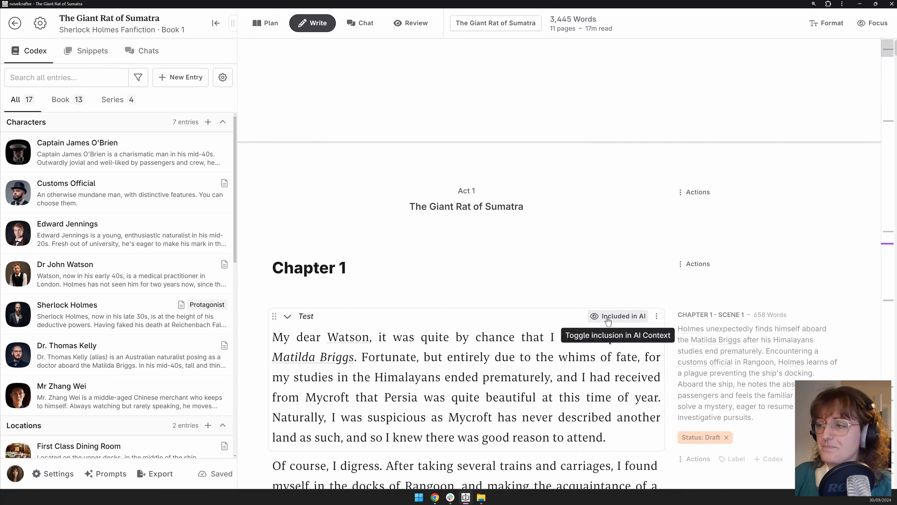
- Exclude the Test section from the AI context and set its colour to Brown
{"action": "left_click", "coordinate": [625, 317]}
{"action": "scroll", "coordinate": [625, 313], "scroll_direction": "down", "scroll_amount": 3}
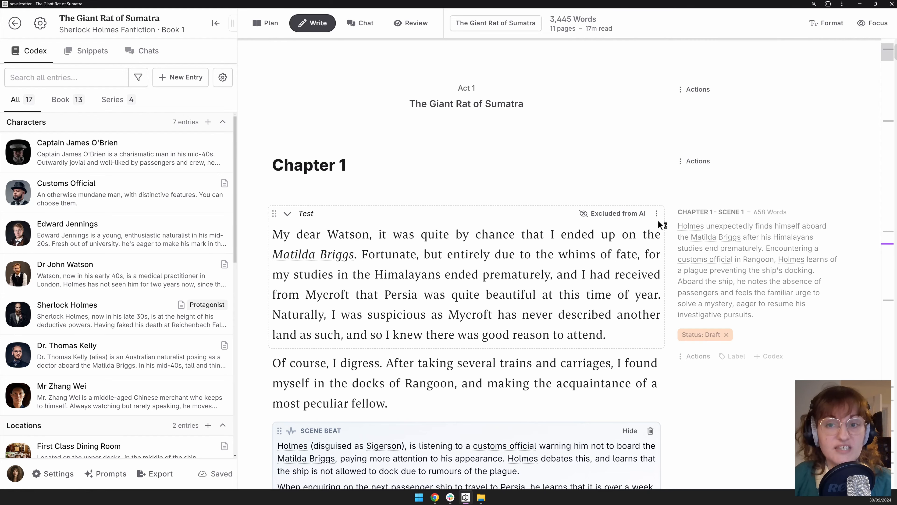
{"action": "left_click", "coordinate": [656, 213]}
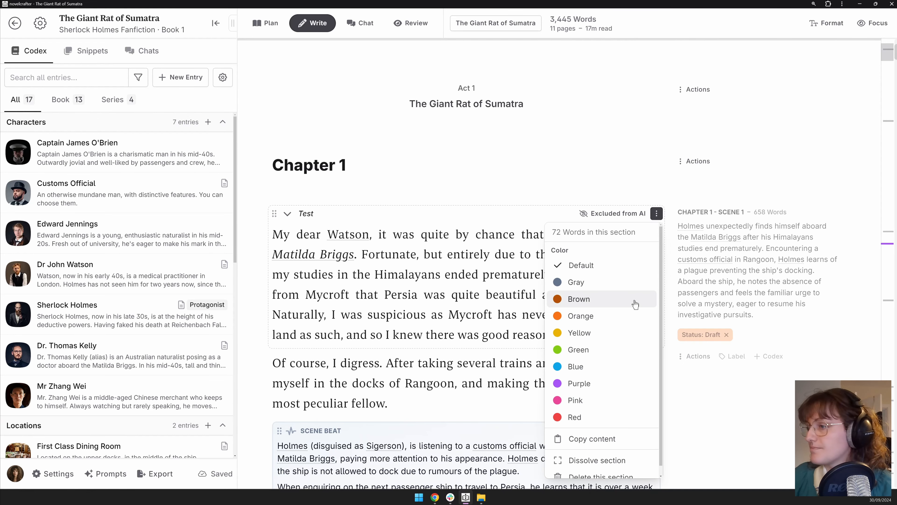
{"action": "left_click", "coordinate": [634, 302]}
- Dissolve the Test section back into ordinary manuscript text and clear the selection
{"action": "left_click", "coordinate": [657, 213]}
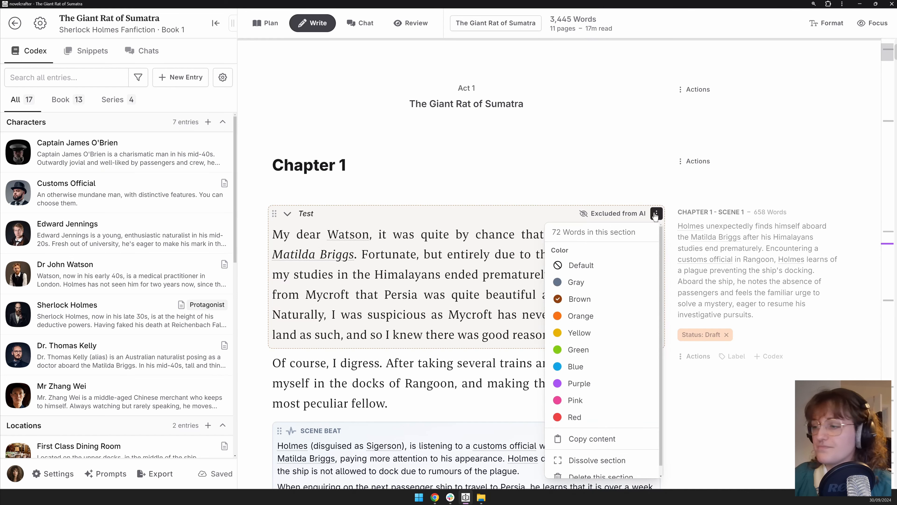
{"action": "scroll", "coordinate": [593, 388], "scroll_direction": "down", "scroll_amount": 1}
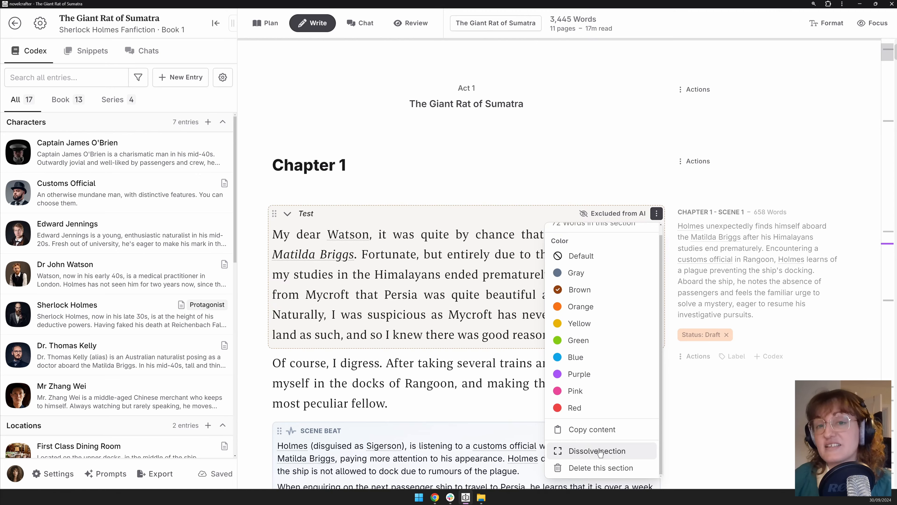
{"action": "left_click", "coordinate": [597, 451]}
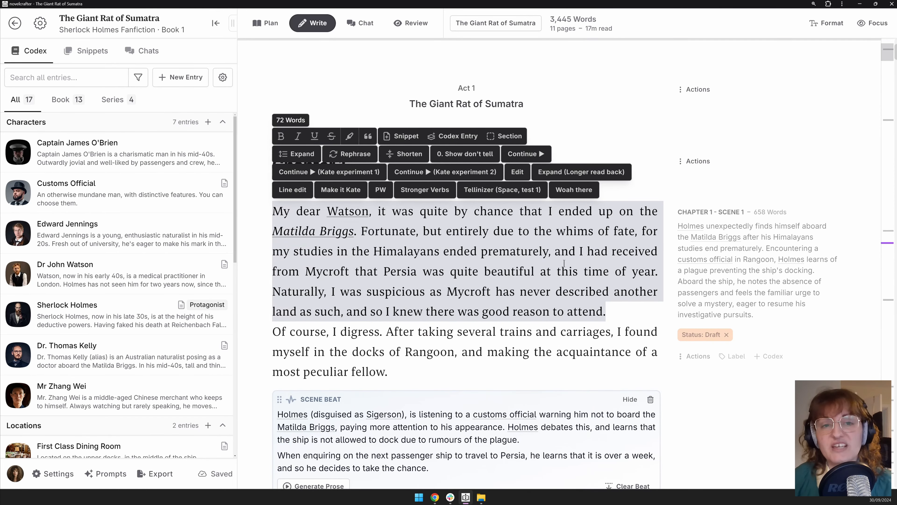
{"action": "left_click", "coordinate": [567, 260]}
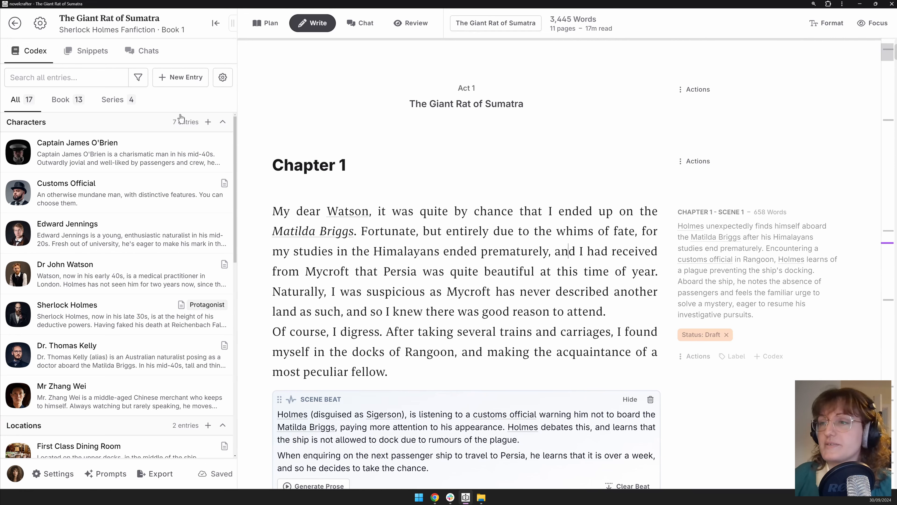
- Select the opening words "My dear Watson, it" in Chapter 1 and look at the available rewriting prompts, including Expand
{"action": "double_click", "coordinate": [271, 211]}
{"action": "left_click_drag", "start_coordinate": [333, 212], "coordinate": [390, 211]}
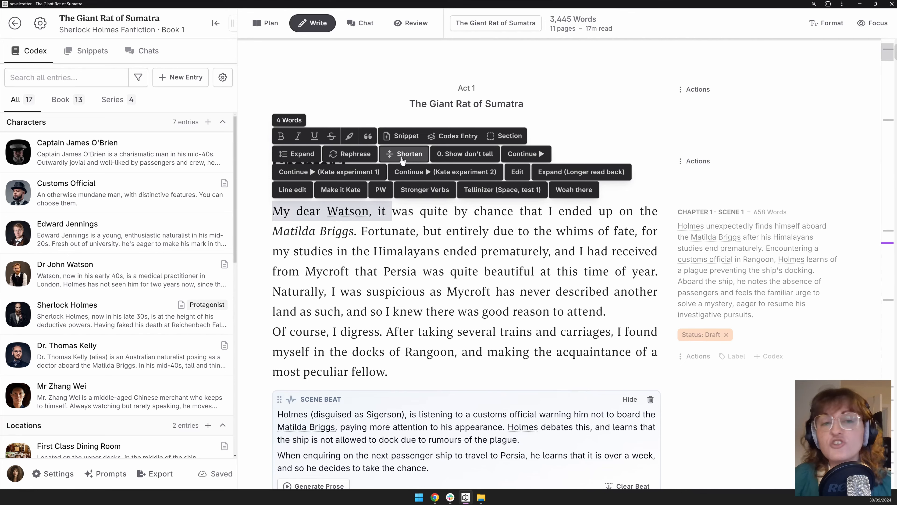
{"action": "left_click", "coordinate": [291, 154]}
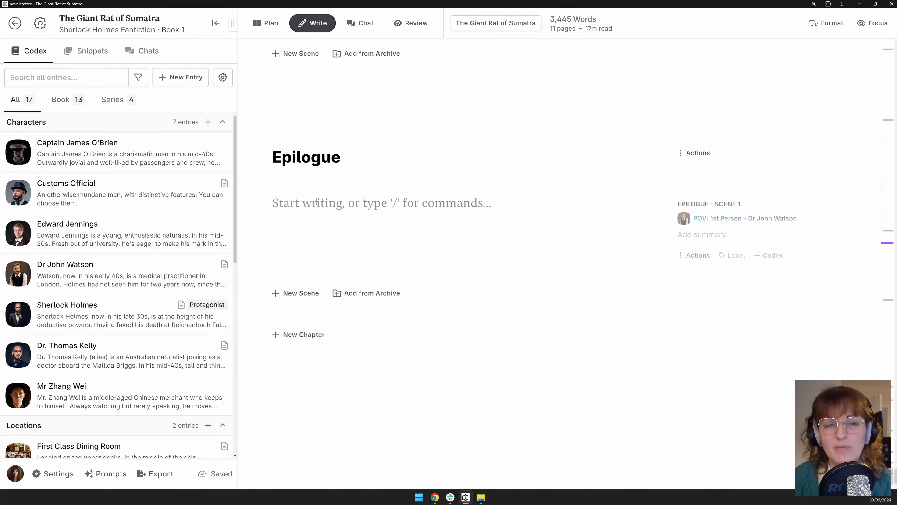
- Insert a Continue Writing beat in the empty Epilogue scene and add a blank scene beat below it
{"action": "type", "text": "/"}
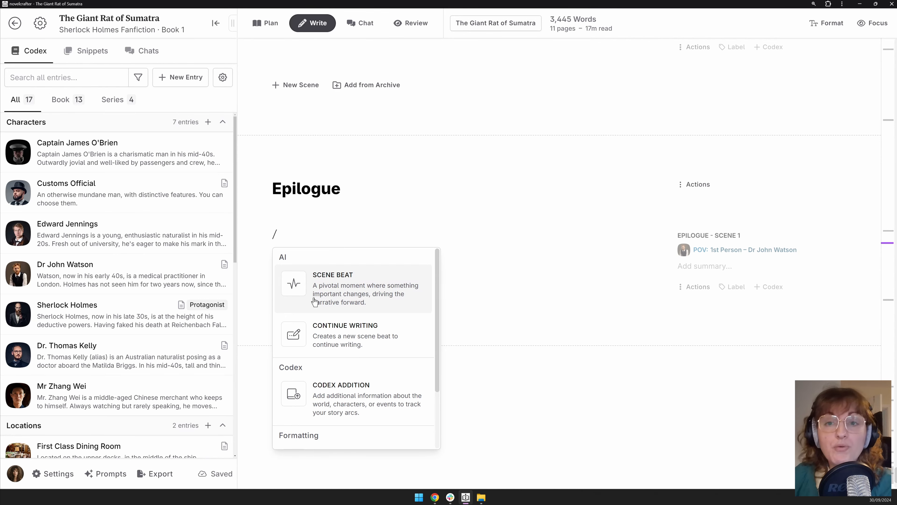
{"action": "left_click", "coordinate": [342, 336]}
{"action": "left_click", "coordinate": [292, 333]}
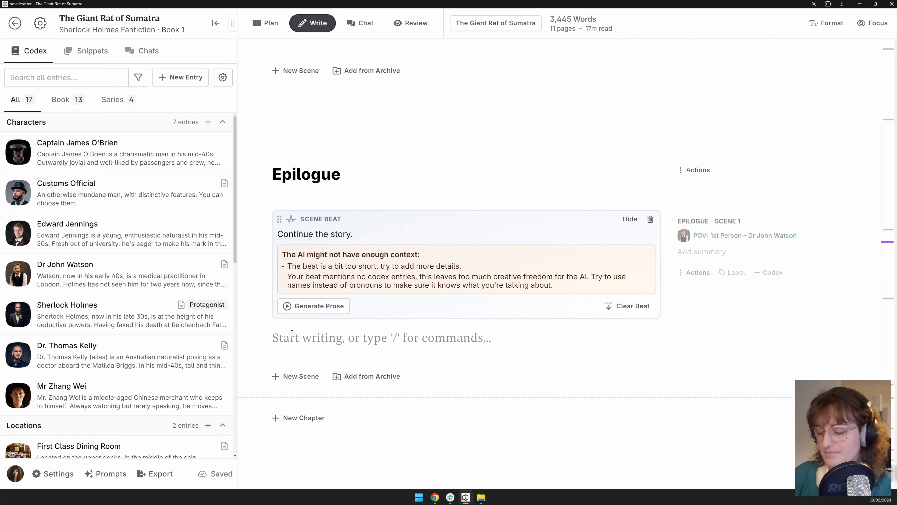
{"action": "type", "text": "/"}
{"action": "left_click", "coordinate": [317, 275]}
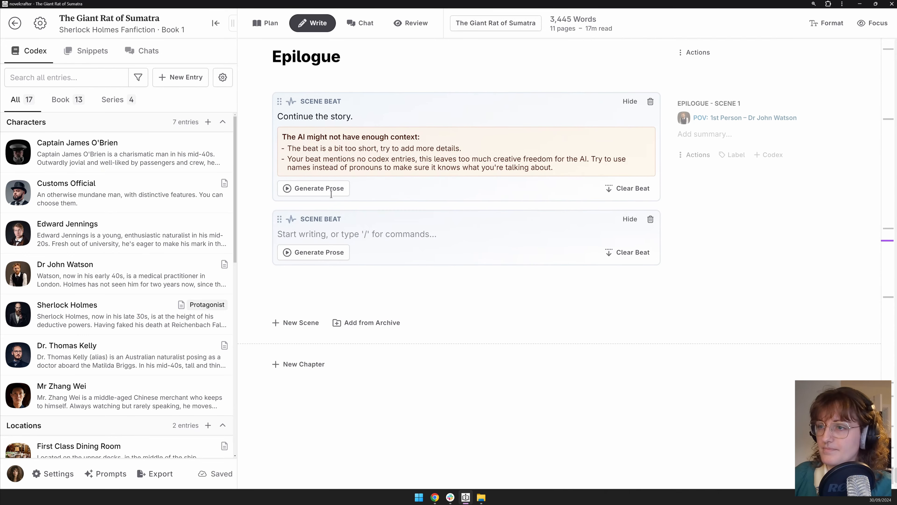
- Delete the Continue Writing beat and the blank scene beat from the Epilogue
{"action": "left_click", "coordinate": [650, 102]}
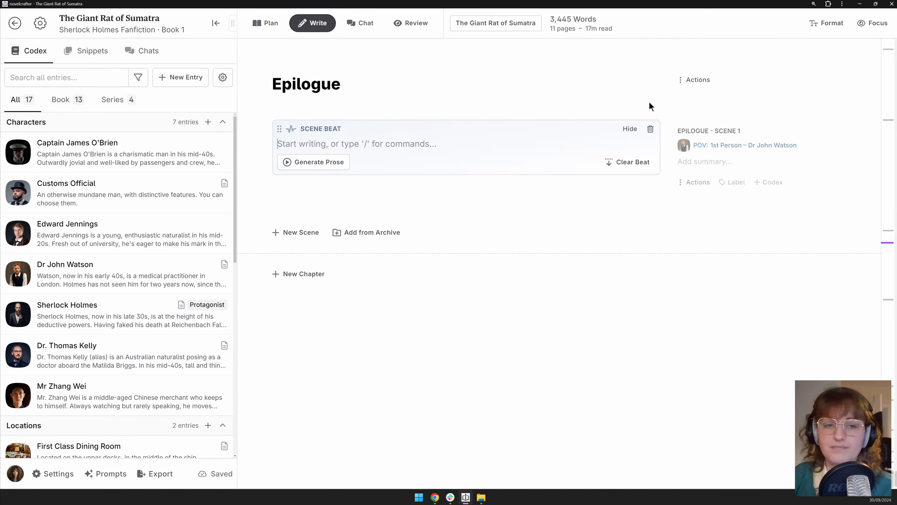
{"action": "scroll", "coordinate": [649, 102], "scroll_direction": "up", "scroll_amount": 3}
{"action": "key", "text": "BackSpace"}
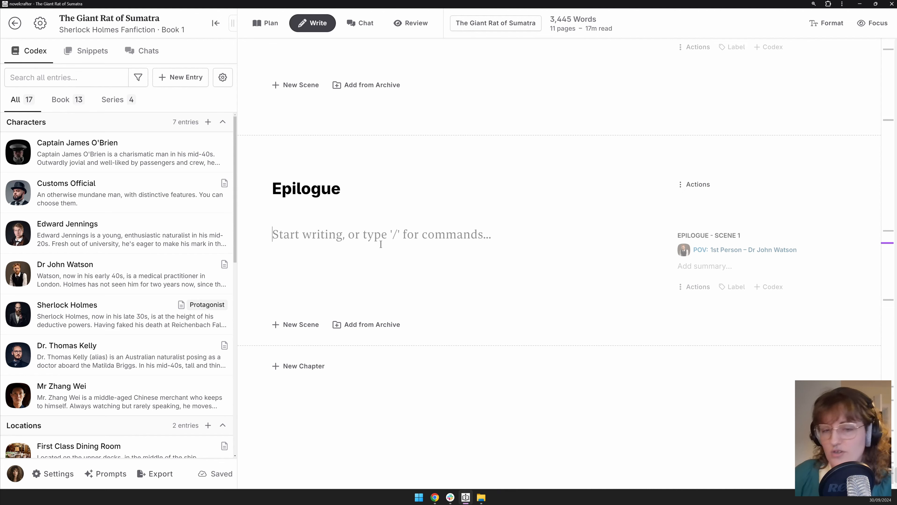
- Insert a new scene beat in the Epilogue, try its move handle, and hide and show its contents
{"action": "type", "text": "/"}
{"action": "key", "text": "Return"}
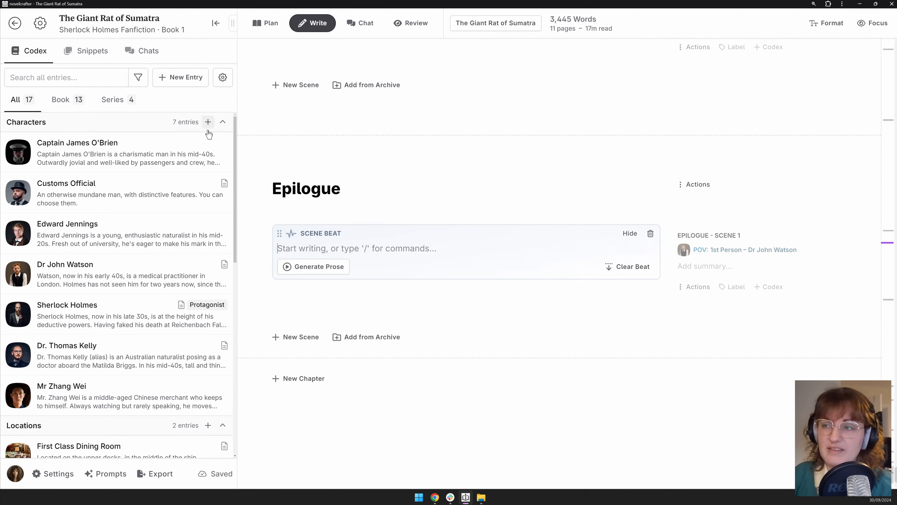
{"action": "mouse_move", "coordinate": [279, 234]}
{"action": "left_mouse_down"}
{"action": "mouse_move", "coordinate": [280, 283]}
{"action": "mouse_move", "coordinate": [281, 236]}
{"action": "left_mouse_up"}
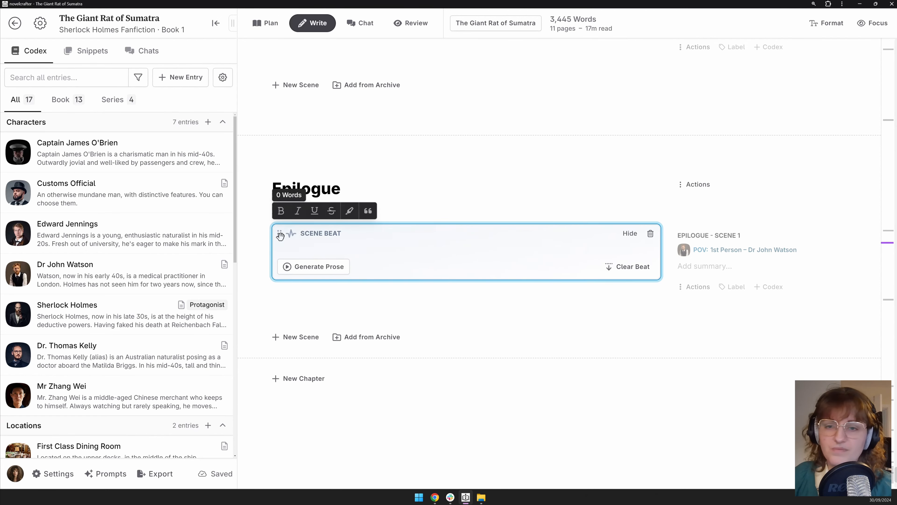
{"action": "left_click", "coordinate": [630, 233]}
{"action": "left_click", "coordinate": [630, 233]}
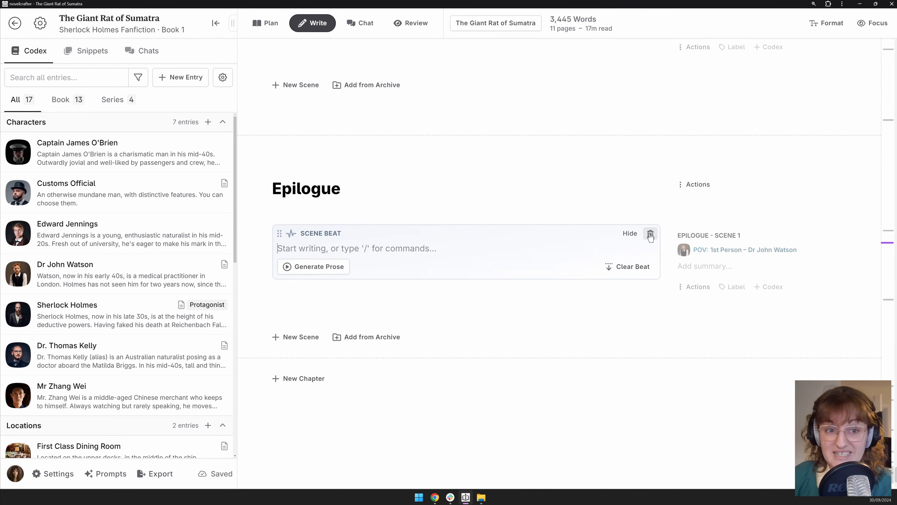
- Delete the Epilogue's scene beat, undo the deletion, and write "This is my beat" in it
{"action": "left_click", "coordinate": [650, 234]}
{"action": "key", "text": "ctrl+z"}
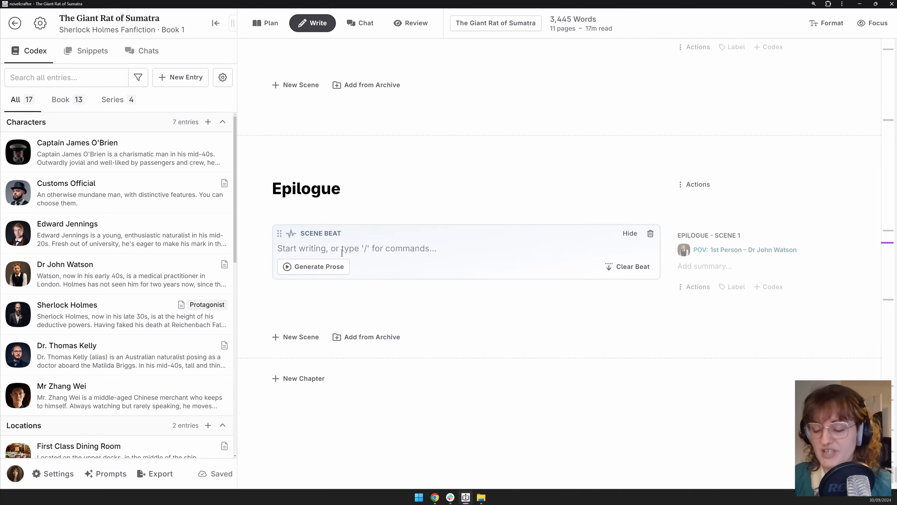
{"action": "type", "text": "This is my b"}
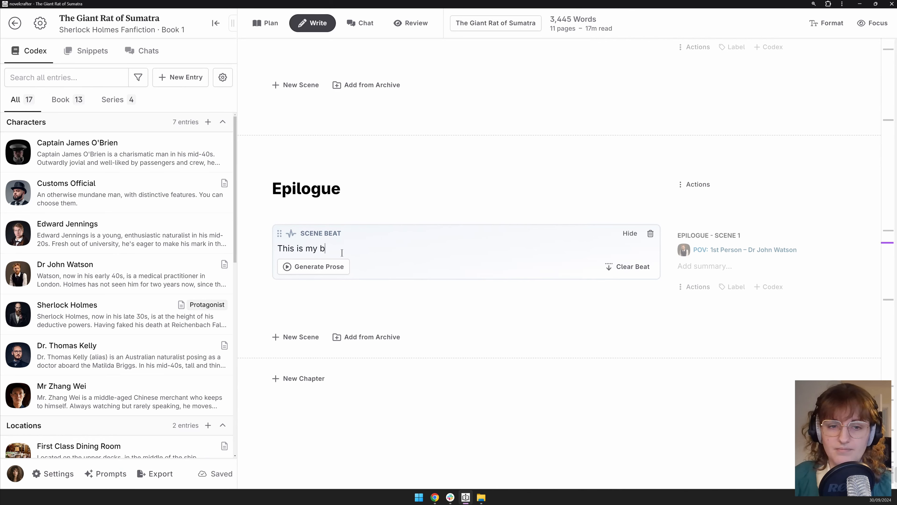
{"action": "type", "text": "eat."}
- Examine the prose generation prompts for the beat, the length options of Current Writing Prompt, and the Clear Beat function
{"action": "left_click", "coordinate": [331, 321]}
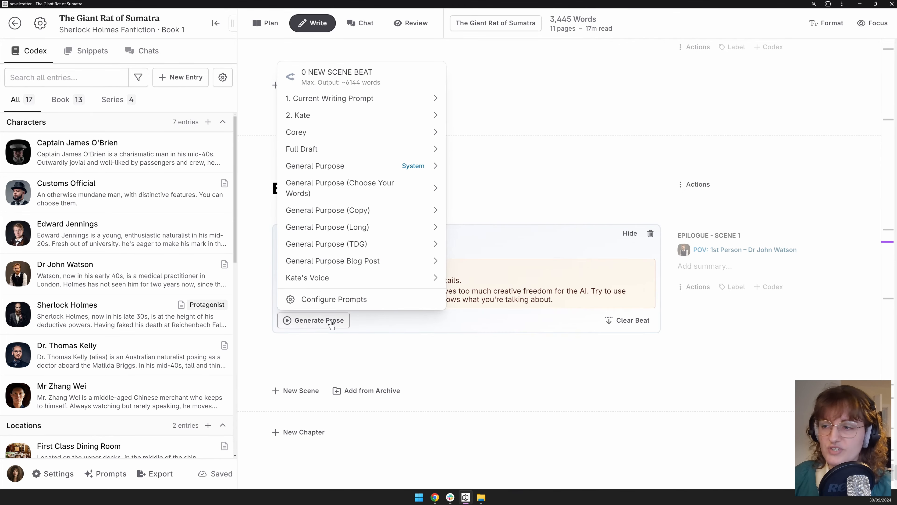
{"action": "mouse_move", "coordinate": [413, 102]}
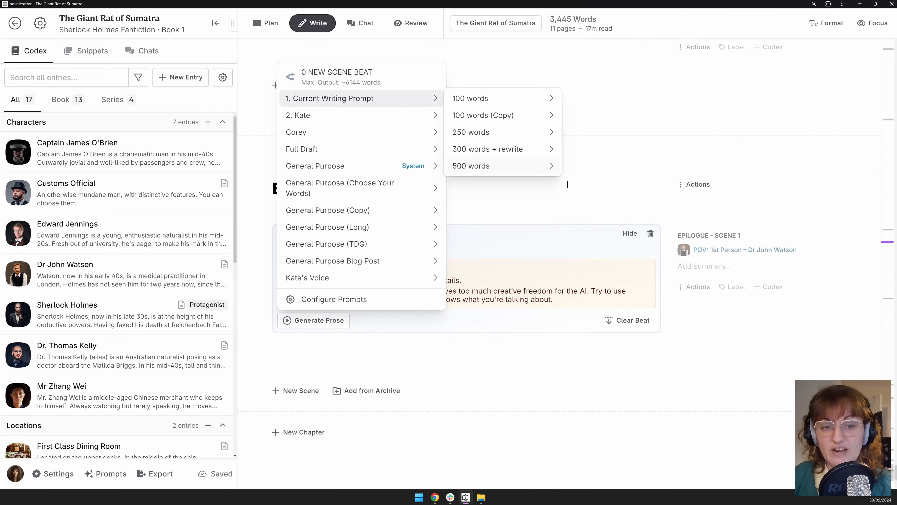
{"action": "left_click", "coordinate": [536, 320]}
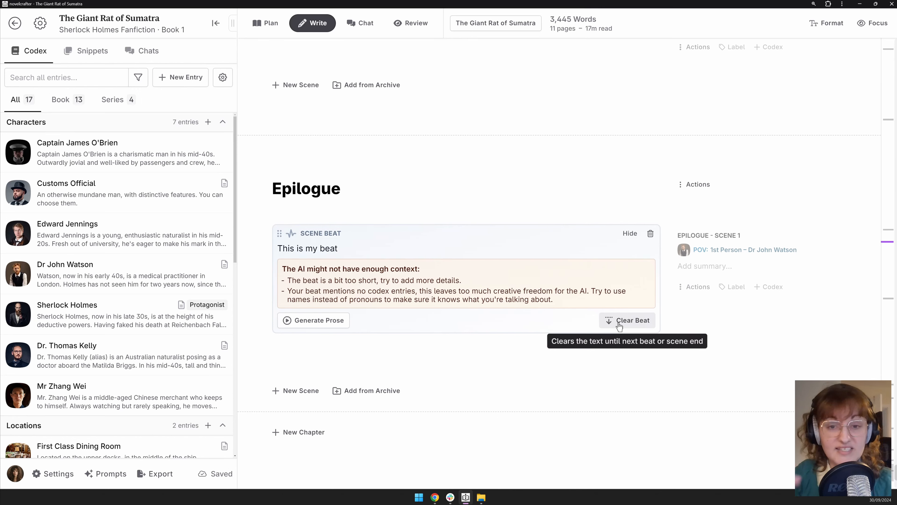
{"action": "left_click", "coordinate": [328, 322]}
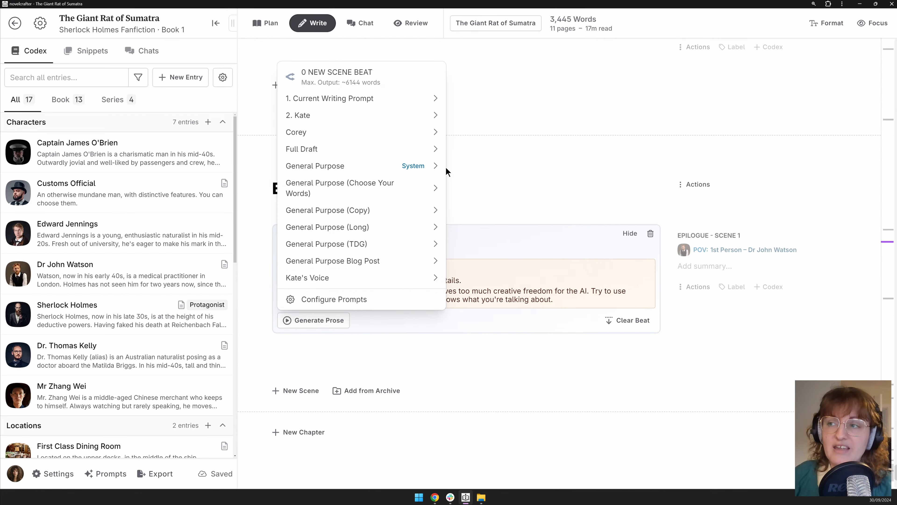
{"action": "mouse_move", "coordinate": [418, 169]}
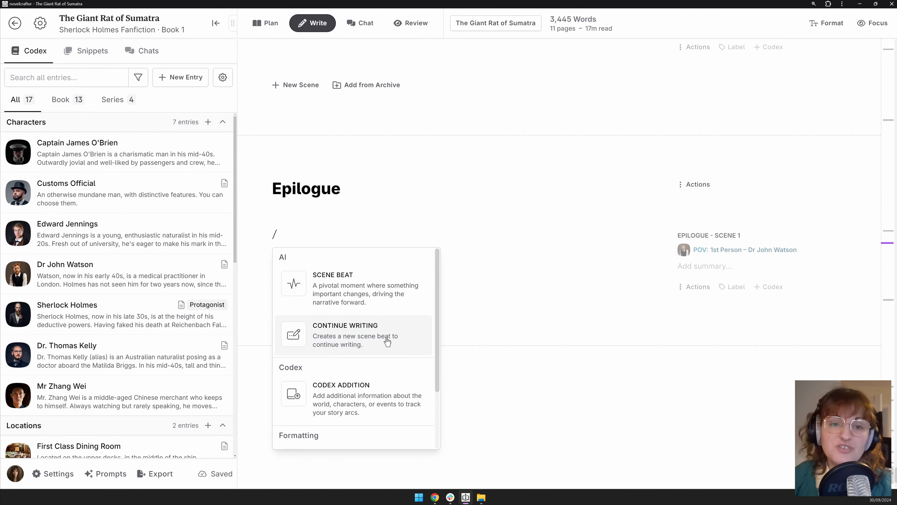
- Insert a Continue Writing beat in the Epilogue, append "I want him to..." to its text, and delete the beat
{"action": "left_click", "coordinate": [385, 336]}
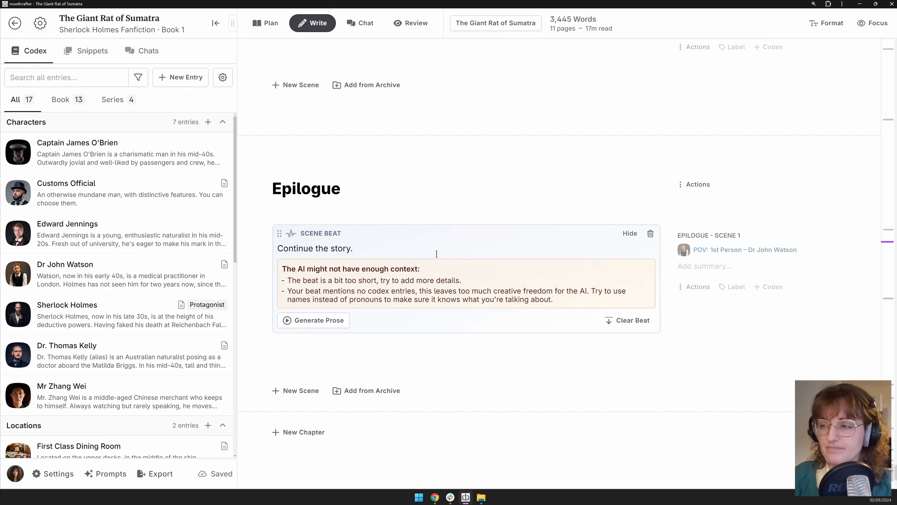
{"action": "type", "text": "I want him to..."}
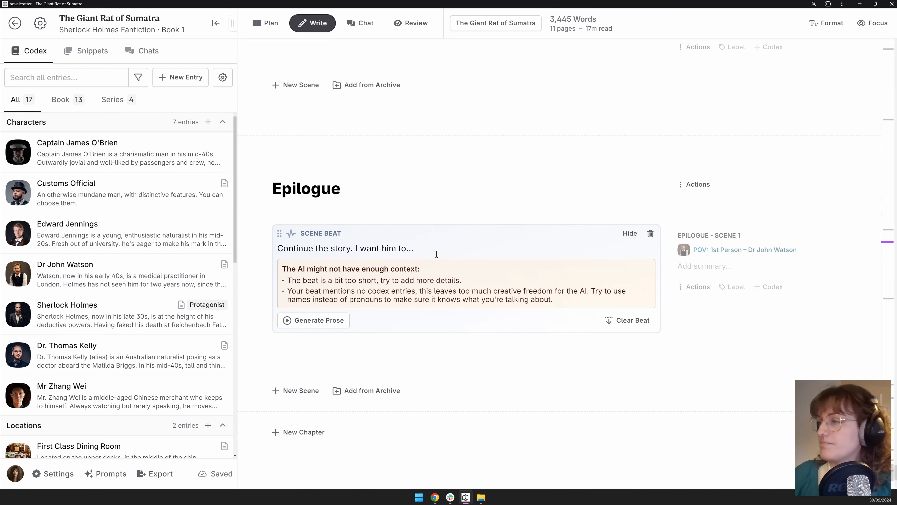
{"action": "left_click", "coordinate": [650, 233]}
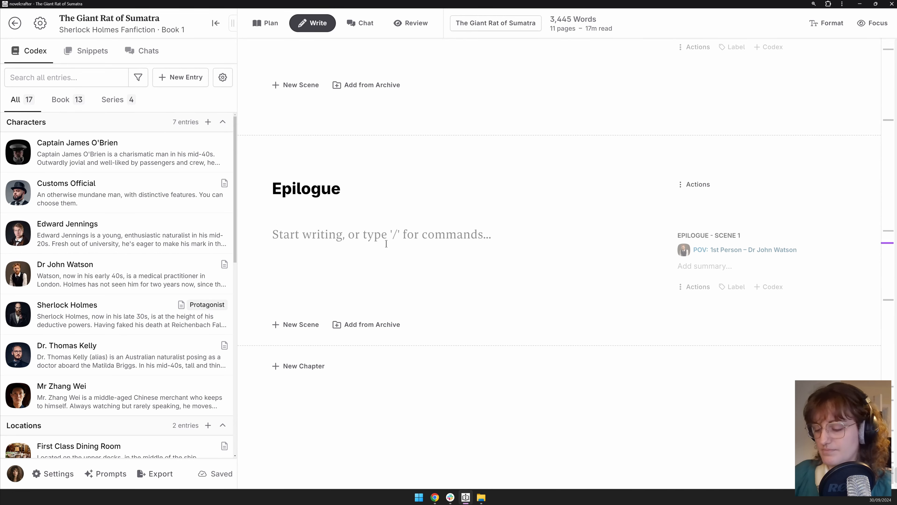
- Insert a Codex addition in the Epilogue scene and link it to the character Dr. Thomas Kelly
{"action": "type", "text": "/"}
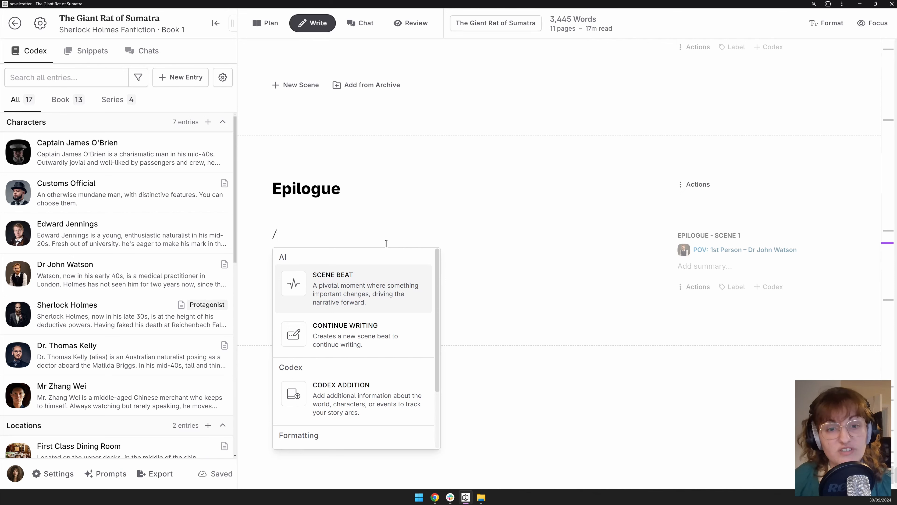
{"action": "left_click", "coordinate": [407, 396]}
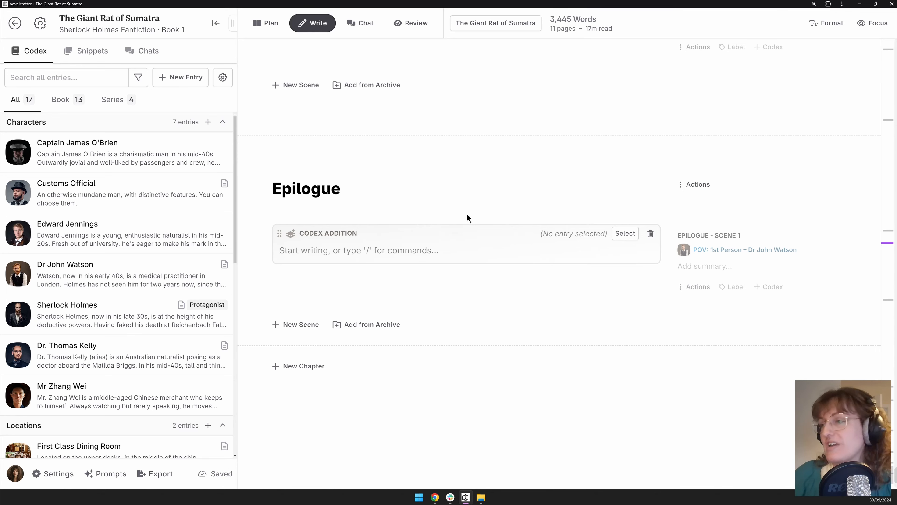
{"action": "left_click", "coordinate": [624, 233]}
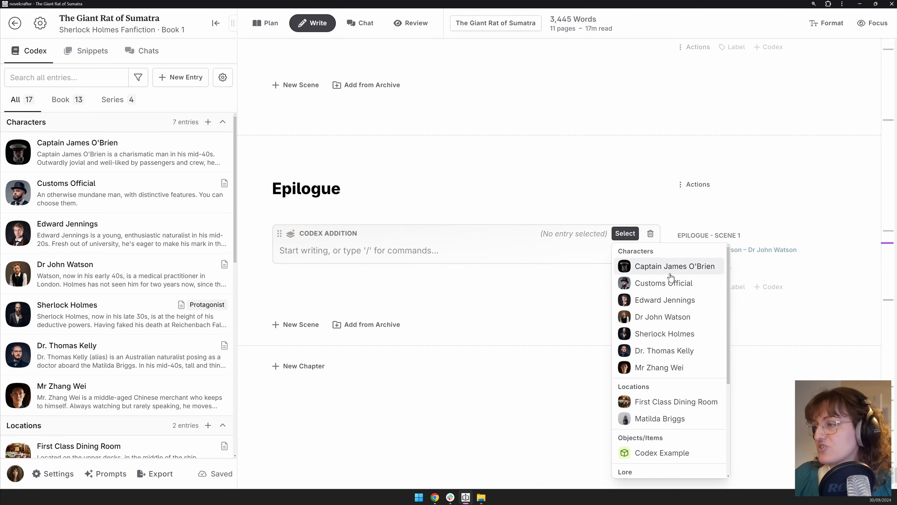
{"action": "left_click", "coordinate": [671, 349]}
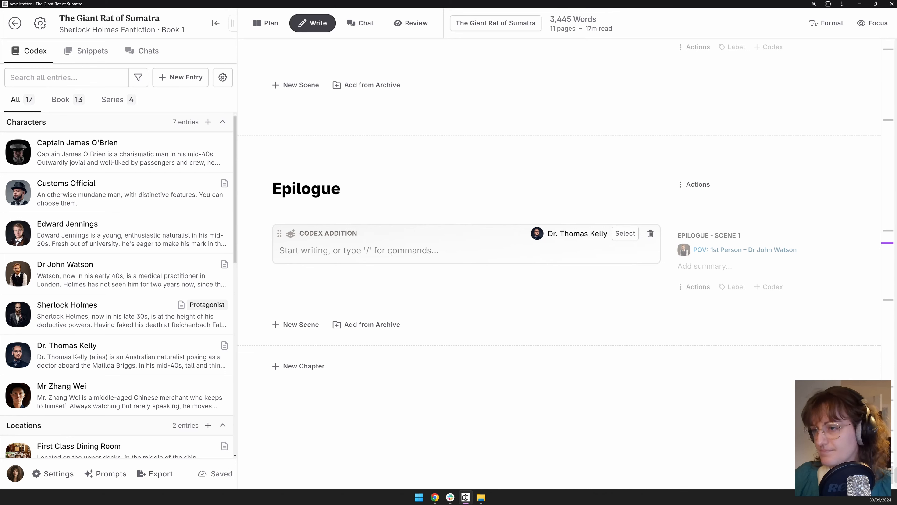
- Write "He's actually a fraud" as the text of the Codex addition
{"action": "left_click", "coordinate": [378, 249]}
{"action": "type", "text": "He's actu"}
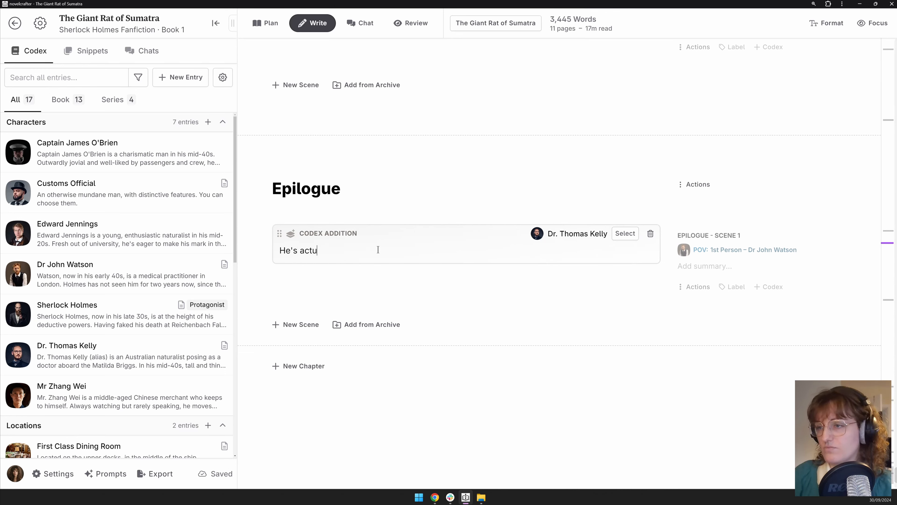
{"action": "type", "text": "ally a fraud"}
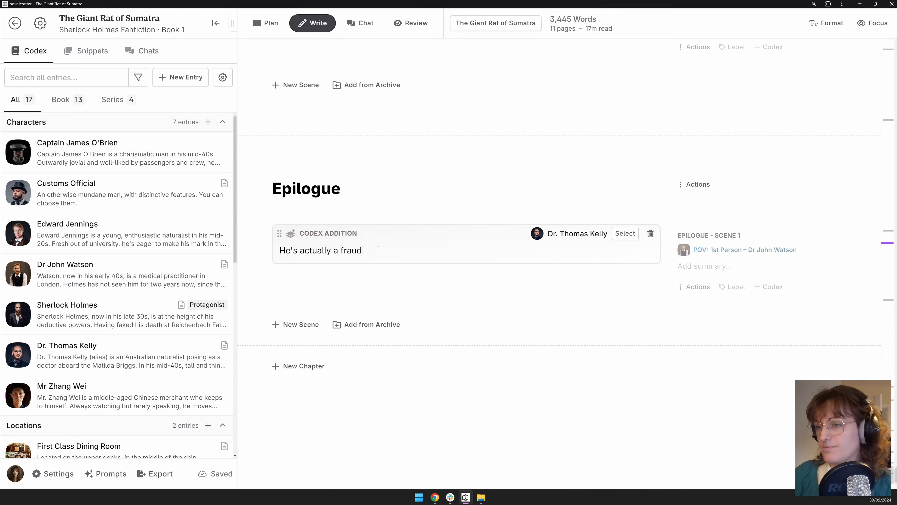
{"action": "left_click", "coordinate": [391, 310]}
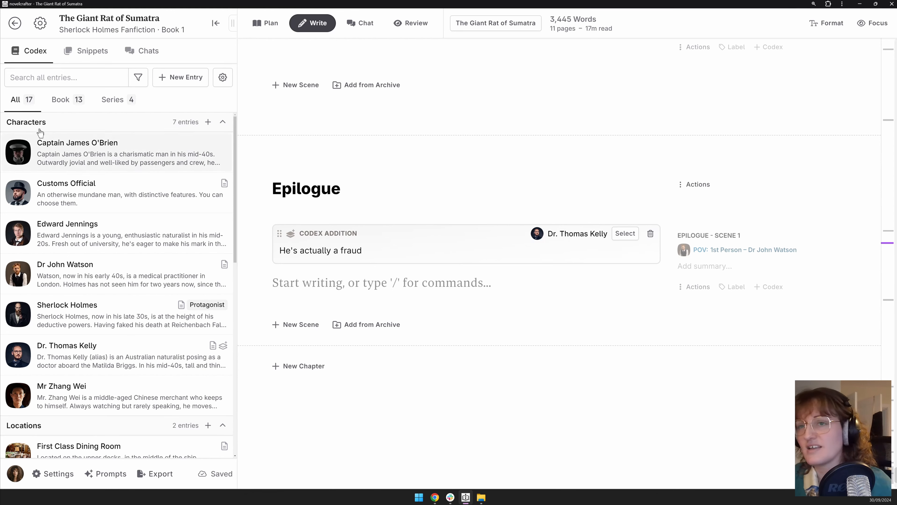
- Check the progression additions in Dr. Thomas Kelly's Codex entry, delete the Epilogue's Codex addition, and check the entry again
{"action": "left_click", "coordinate": [159, 361]}
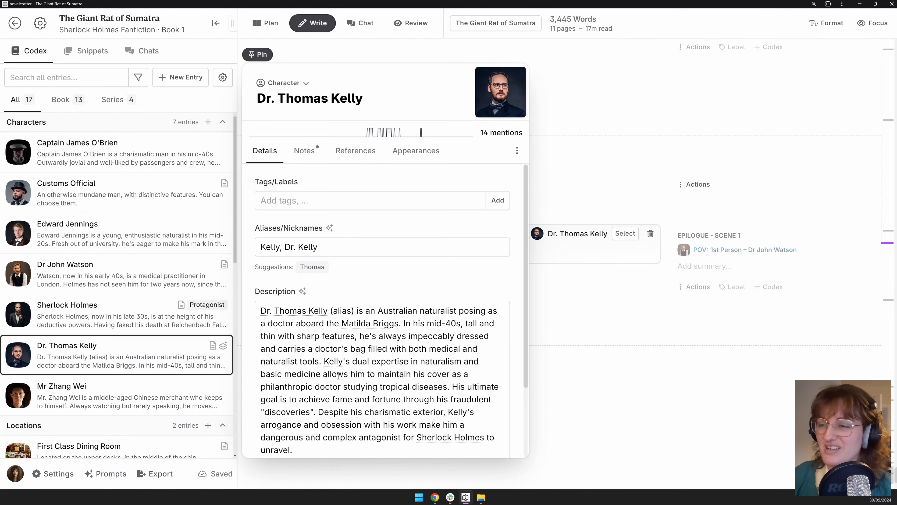
{"action": "scroll", "coordinate": [338, 376], "scroll_direction": "down", "scroll_amount": 3}
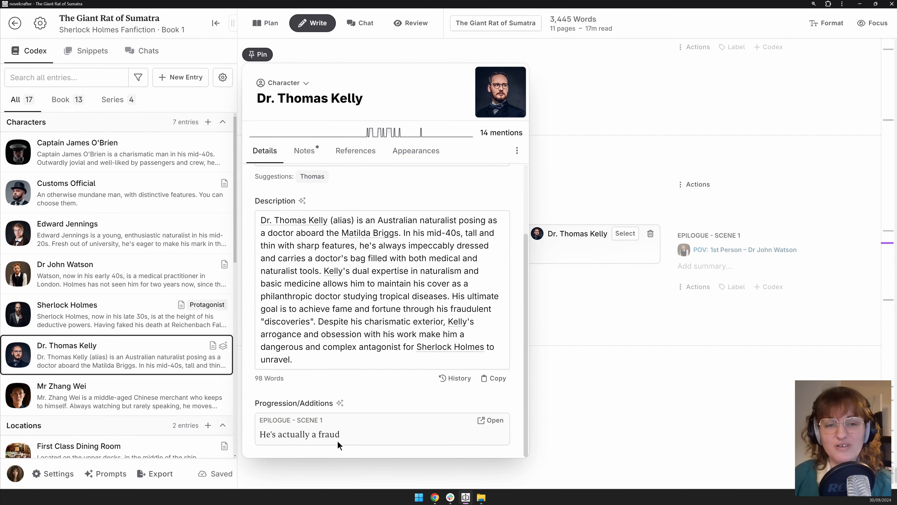
{"action": "left_click", "coordinate": [650, 233]}
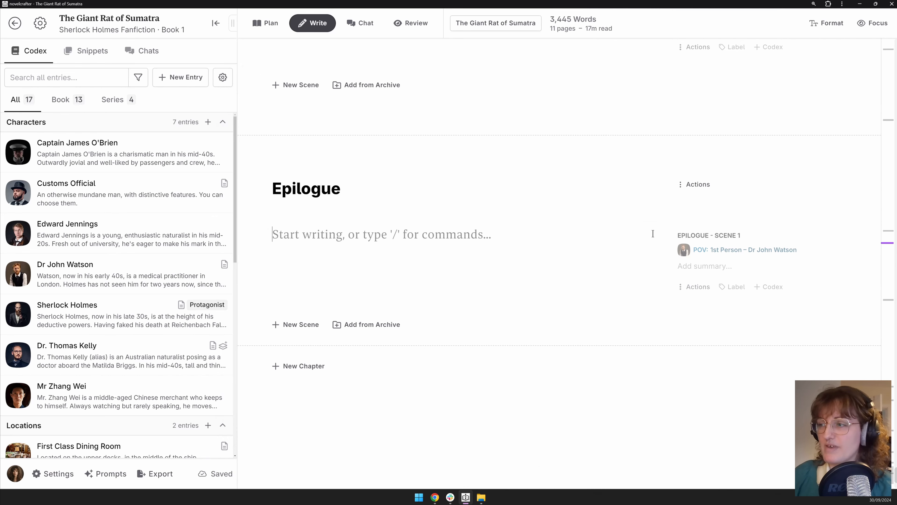
{"action": "left_click", "coordinate": [143, 355]}
{"action": "scroll", "coordinate": [291, 446], "scroll_direction": "down", "scroll_amount": 3}
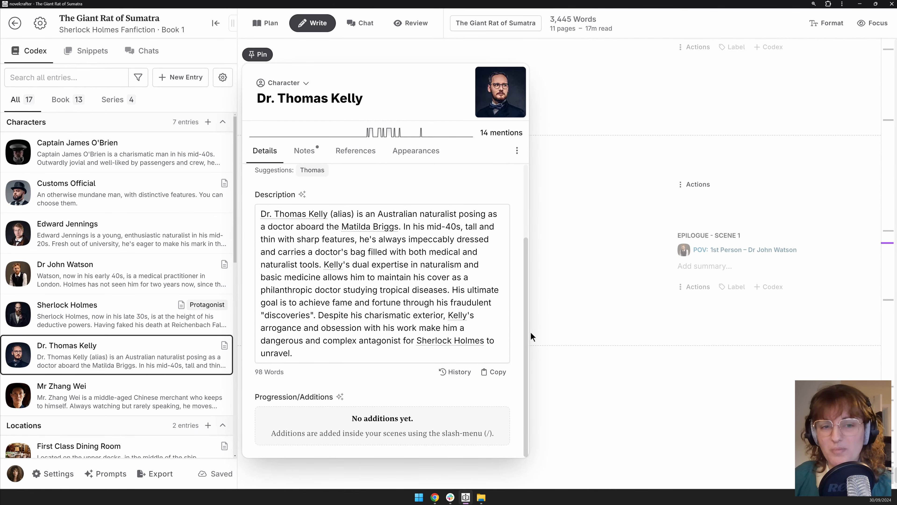
{"action": "left_click", "coordinate": [650, 255]}
- Insert a horizontal rule in the Epilogue scene and add a new section below it
{"action": "type", "text": "/"}
{"action": "scroll", "coordinate": [349, 388], "scroll_direction": "down", "scroll_amount": 2}
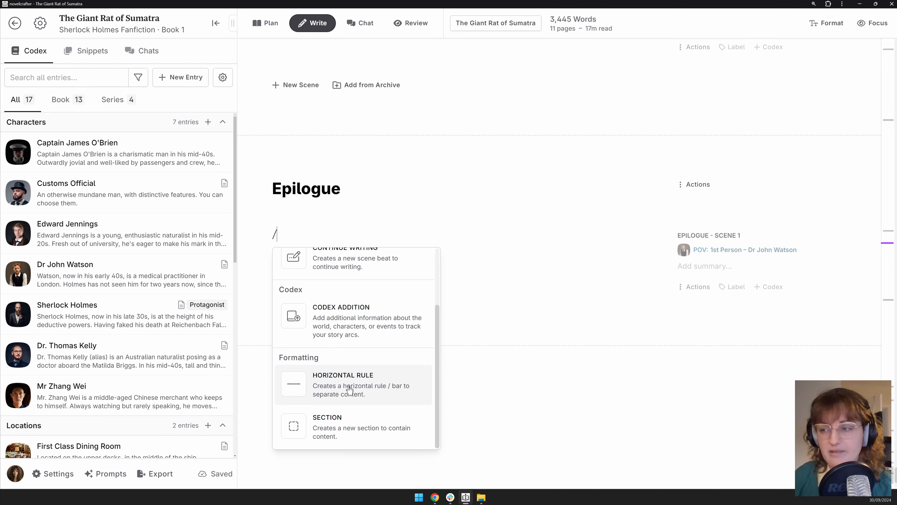
{"action": "left_click", "coordinate": [349, 388]}
{"action": "type", "text": "/"}
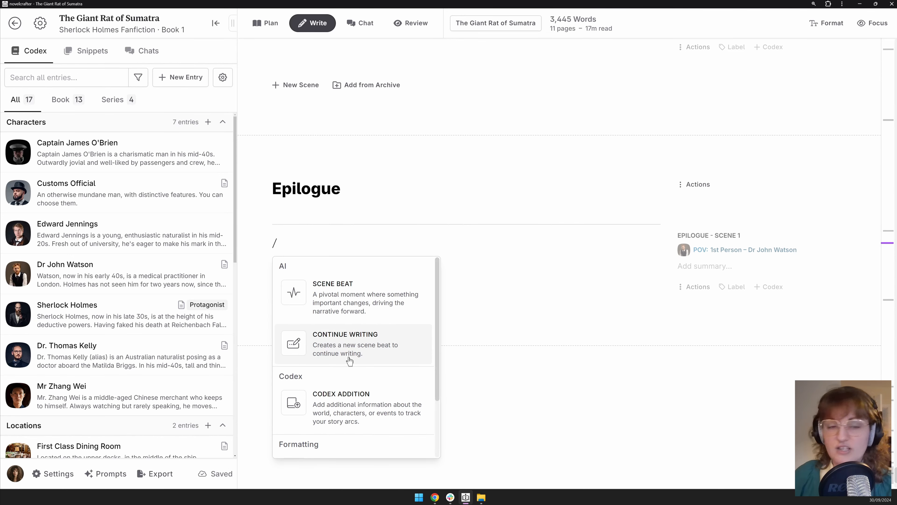
{"action": "scroll", "coordinate": [349, 361], "scroll_direction": "down", "scroll_amount": 3}
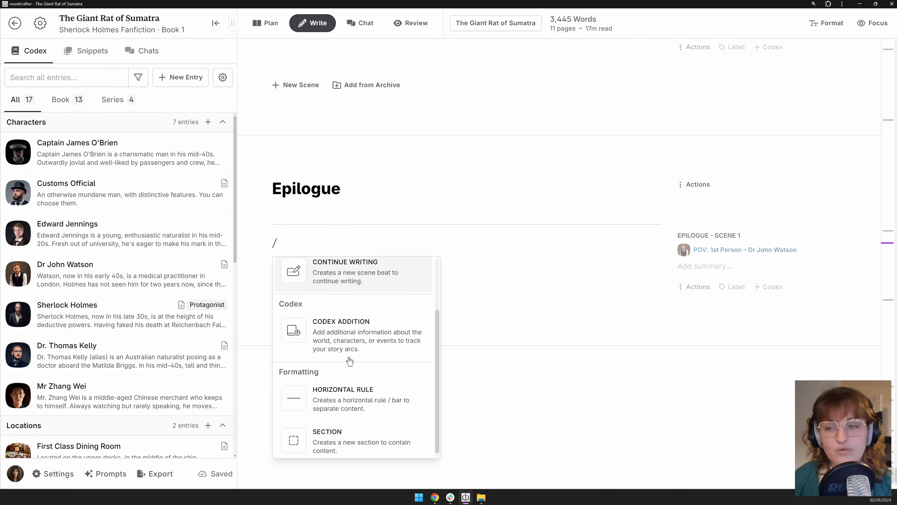
{"action": "left_click", "coordinate": [335, 430]}
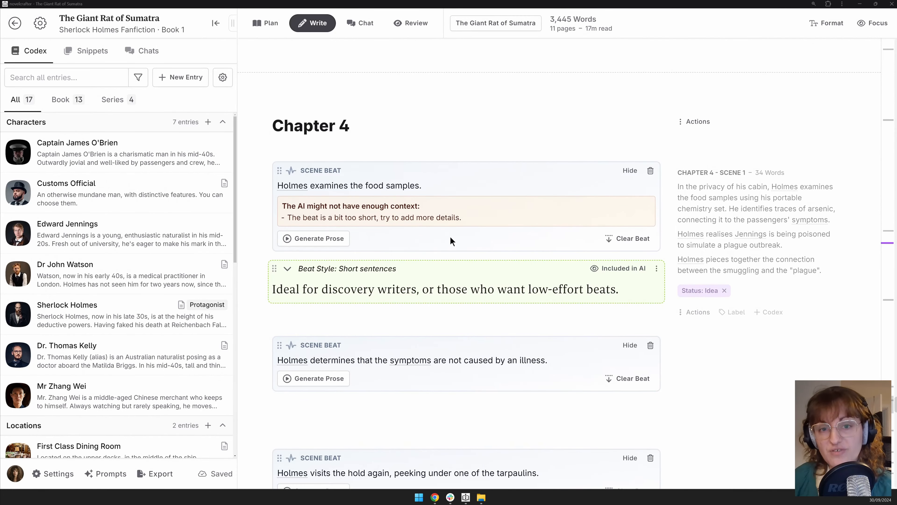
- Generate prose for Chapter 4's scene beat about Holmes examining the food samples, using the General Purpose prompt with Claude 3 - Haiku
{"action": "left_click", "coordinate": [312, 239]}
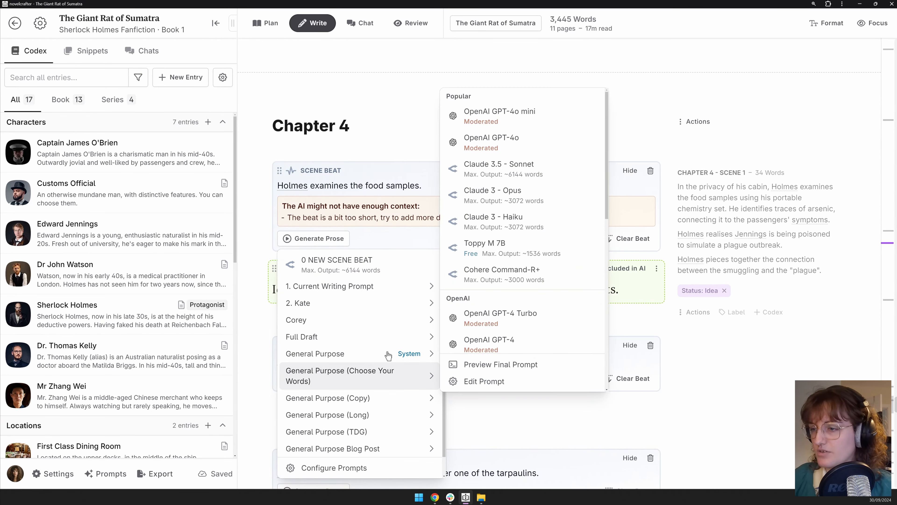
{"action": "mouse_move", "coordinate": [388, 355]}
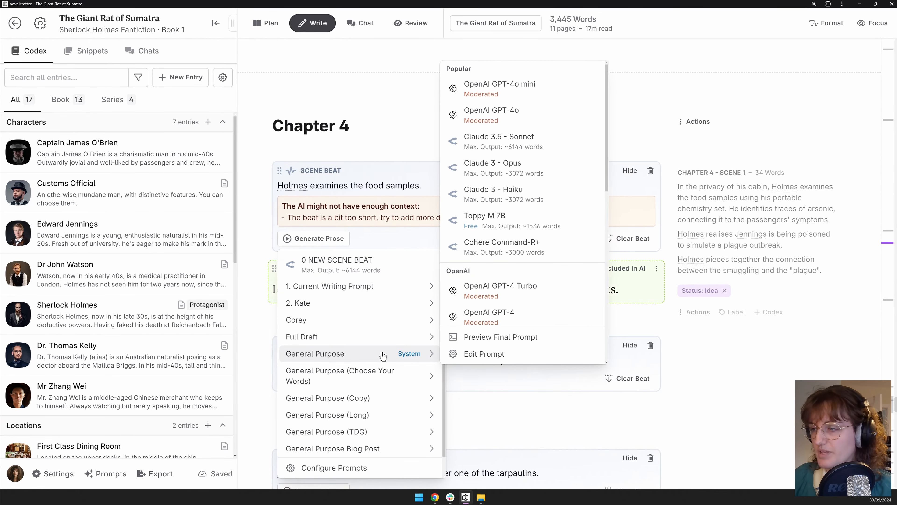
{"action": "left_click", "coordinate": [532, 197]}
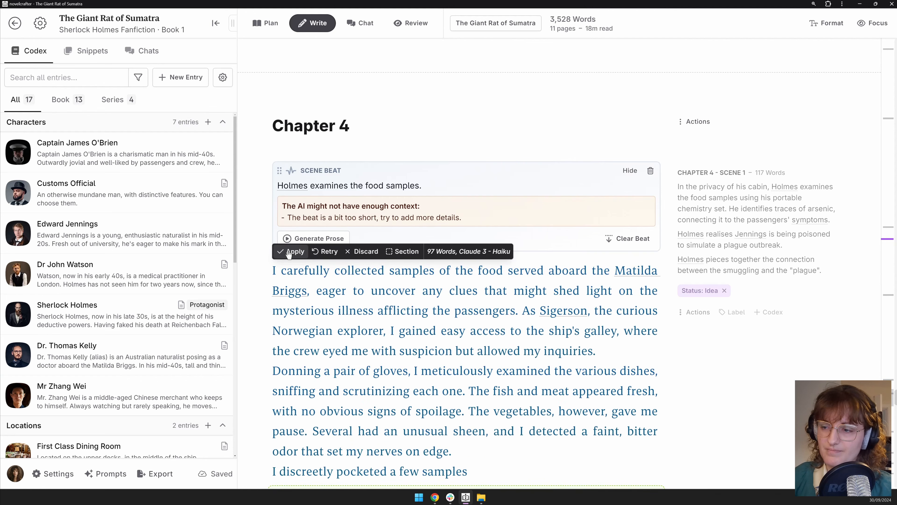
- Place the generated prose about the food samples into its own section and clear the text selection
{"action": "scroll", "coordinate": [639, 292], "scroll_direction": "down", "scroll_amount": 2}
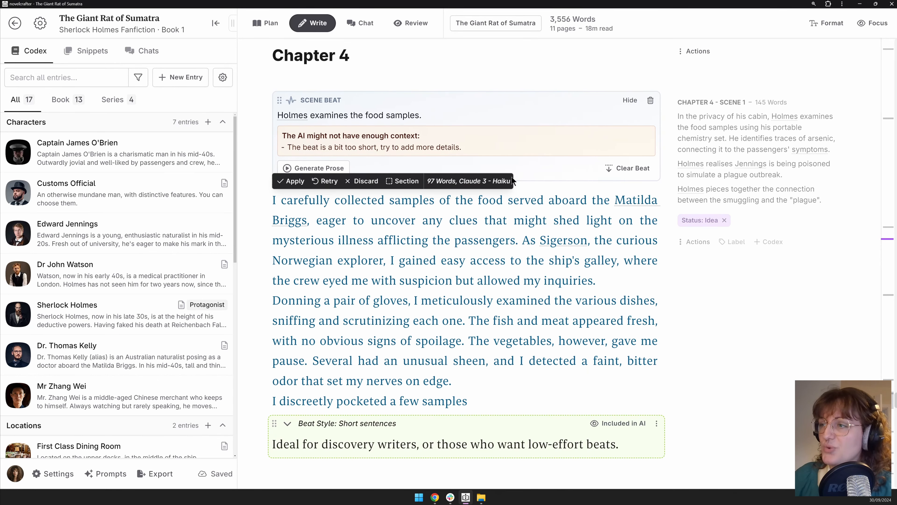
{"action": "left_click", "coordinate": [403, 180]}
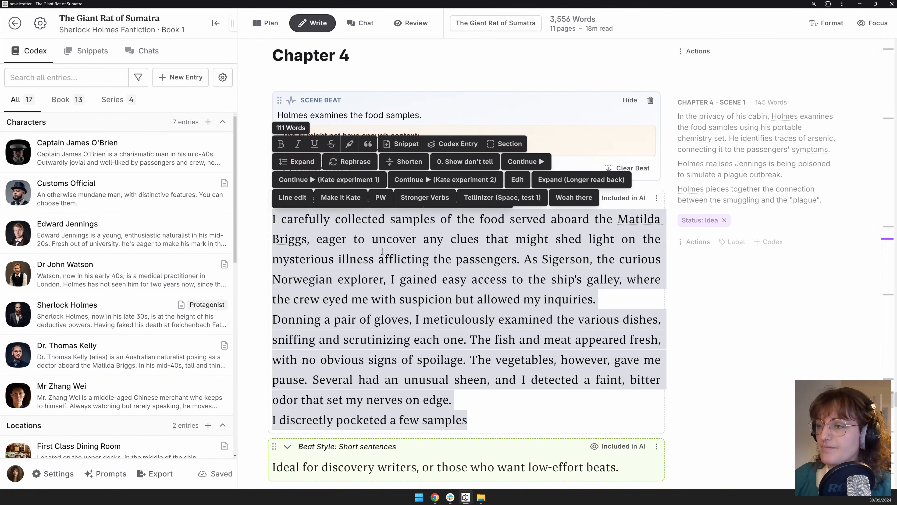
{"action": "left_click", "coordinate": [374, 244]}
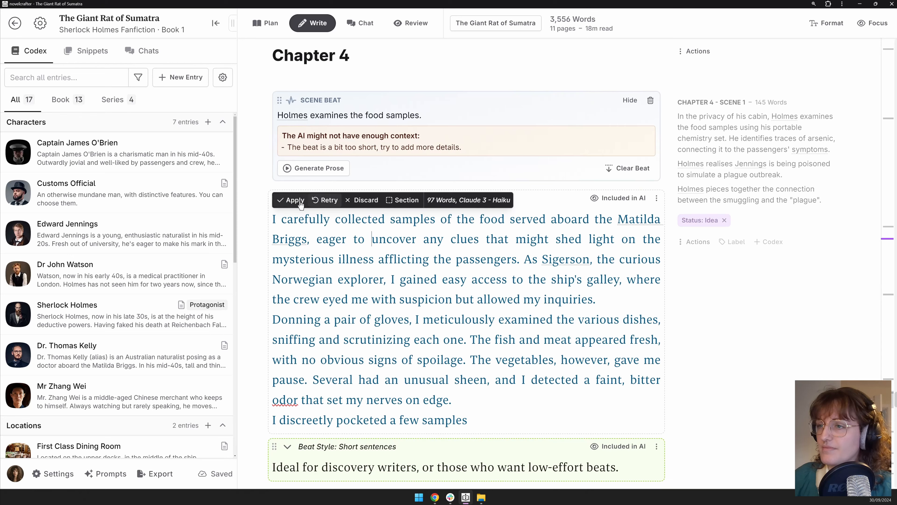